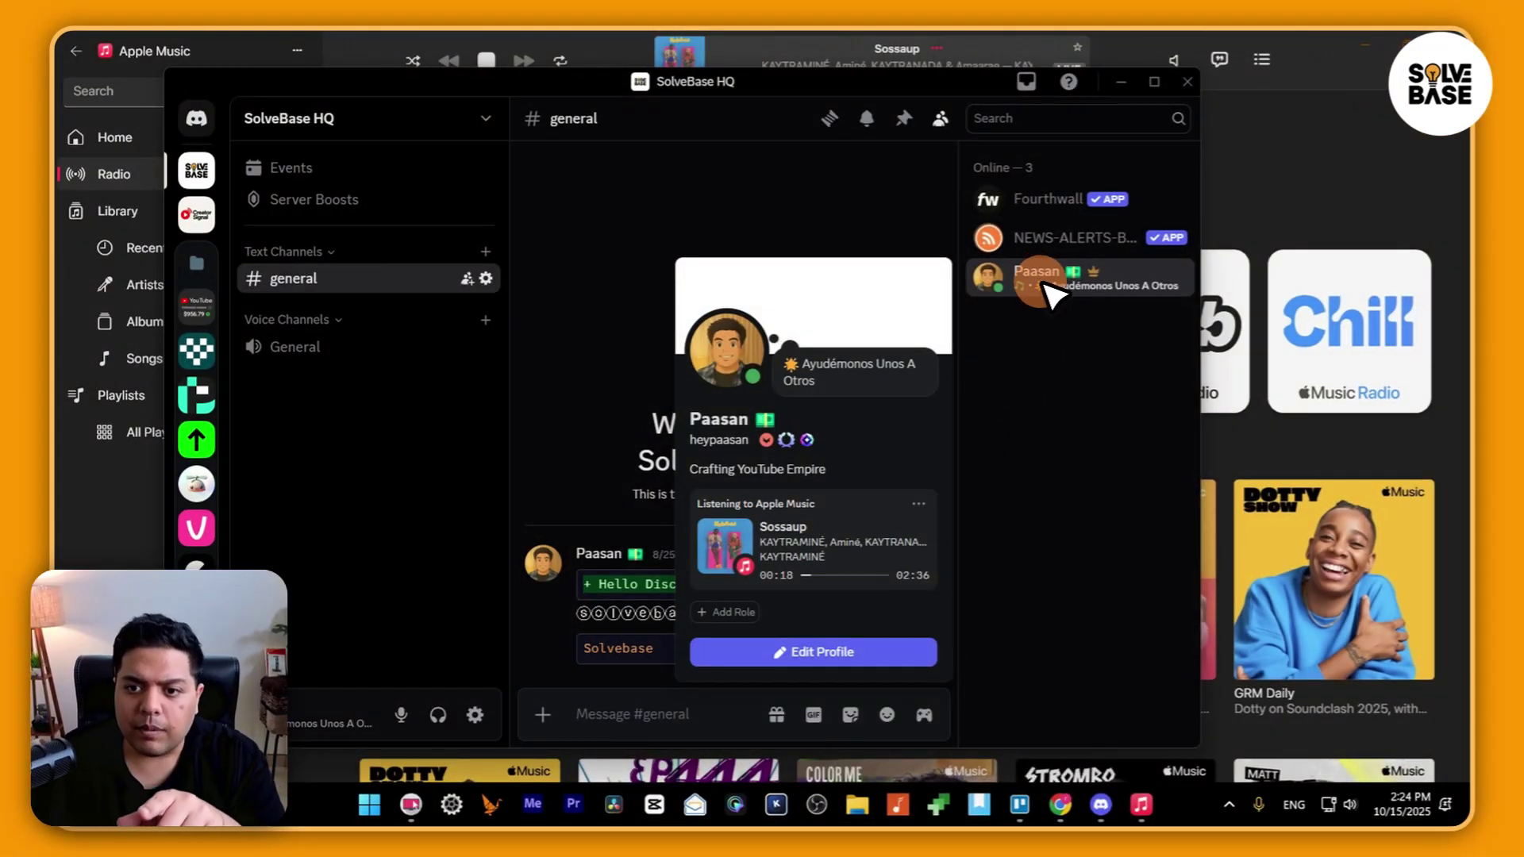
Check the Discord profile's Listening to Apple Music card for Sossaup, then bring up Apple Music
left_click(1067, 287)
left_click(1086, 284)
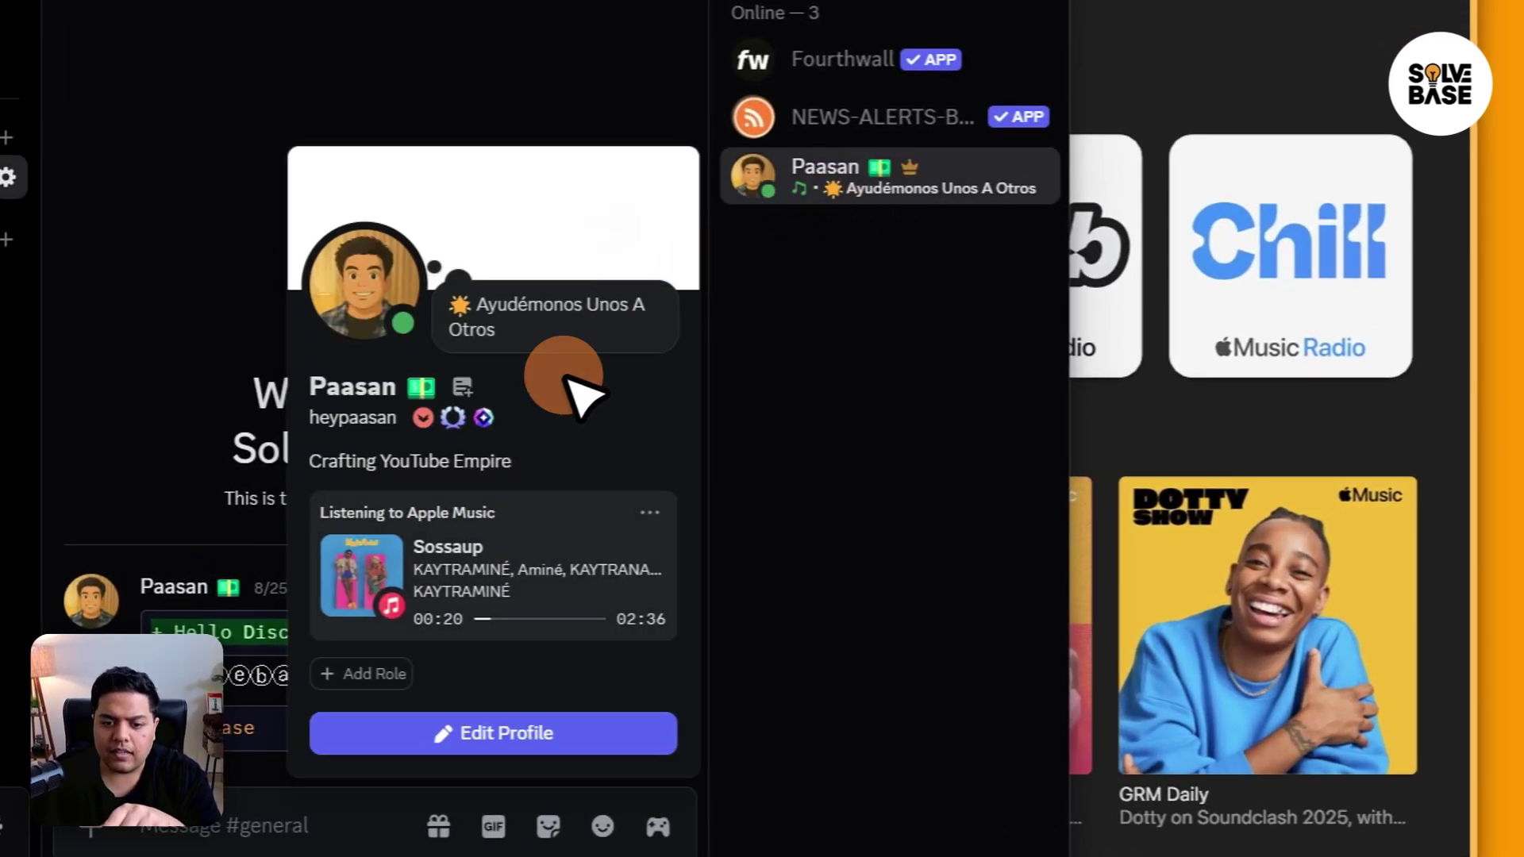
left_click(456, 555)
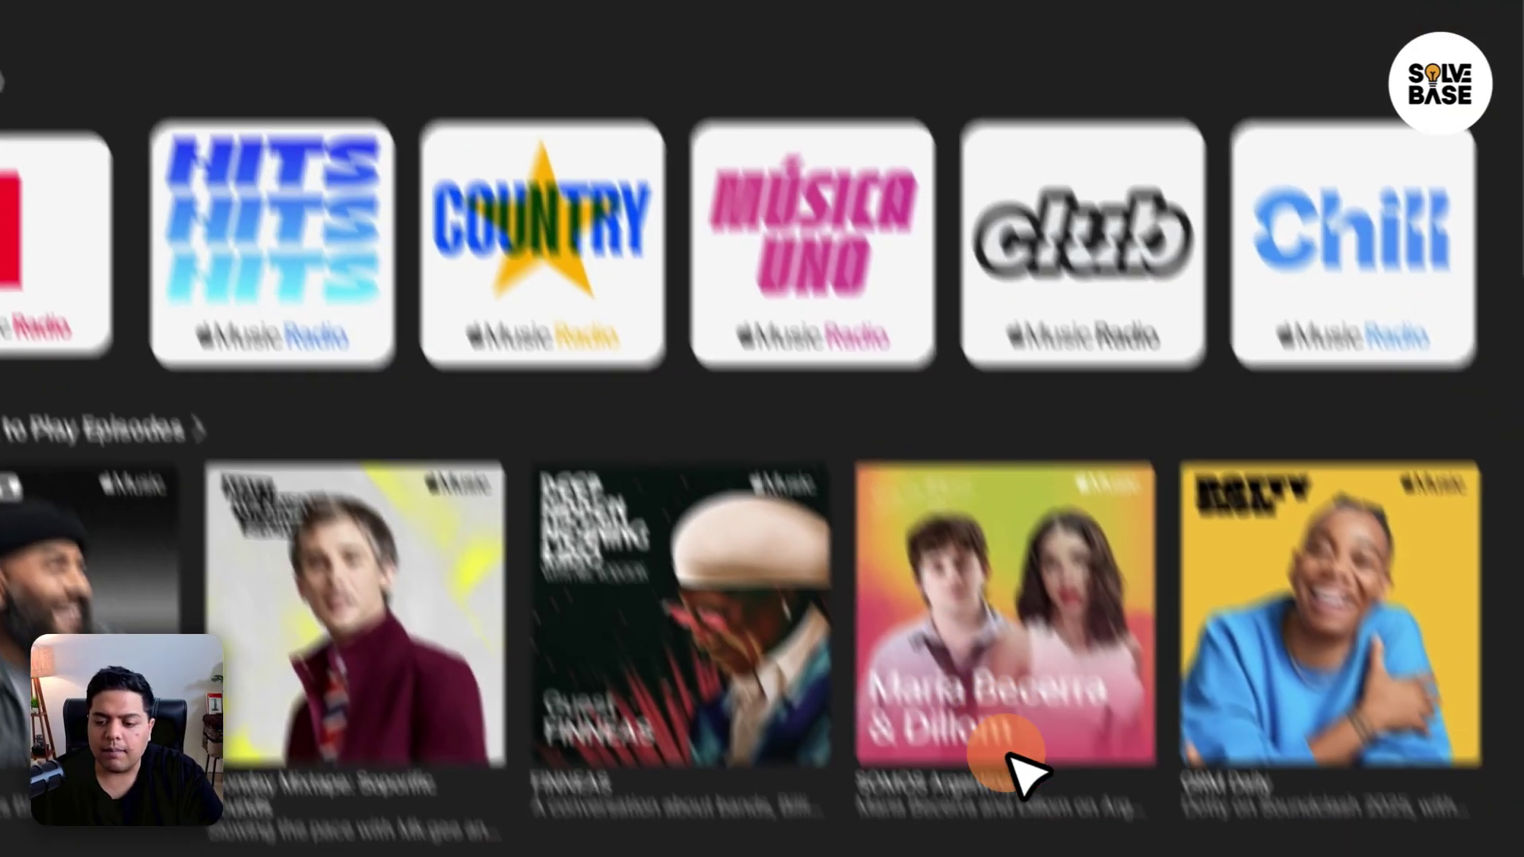
After confirming Sossaup is playing in Apple Music, return to Discord from the taskbar
left_click(919, 802)
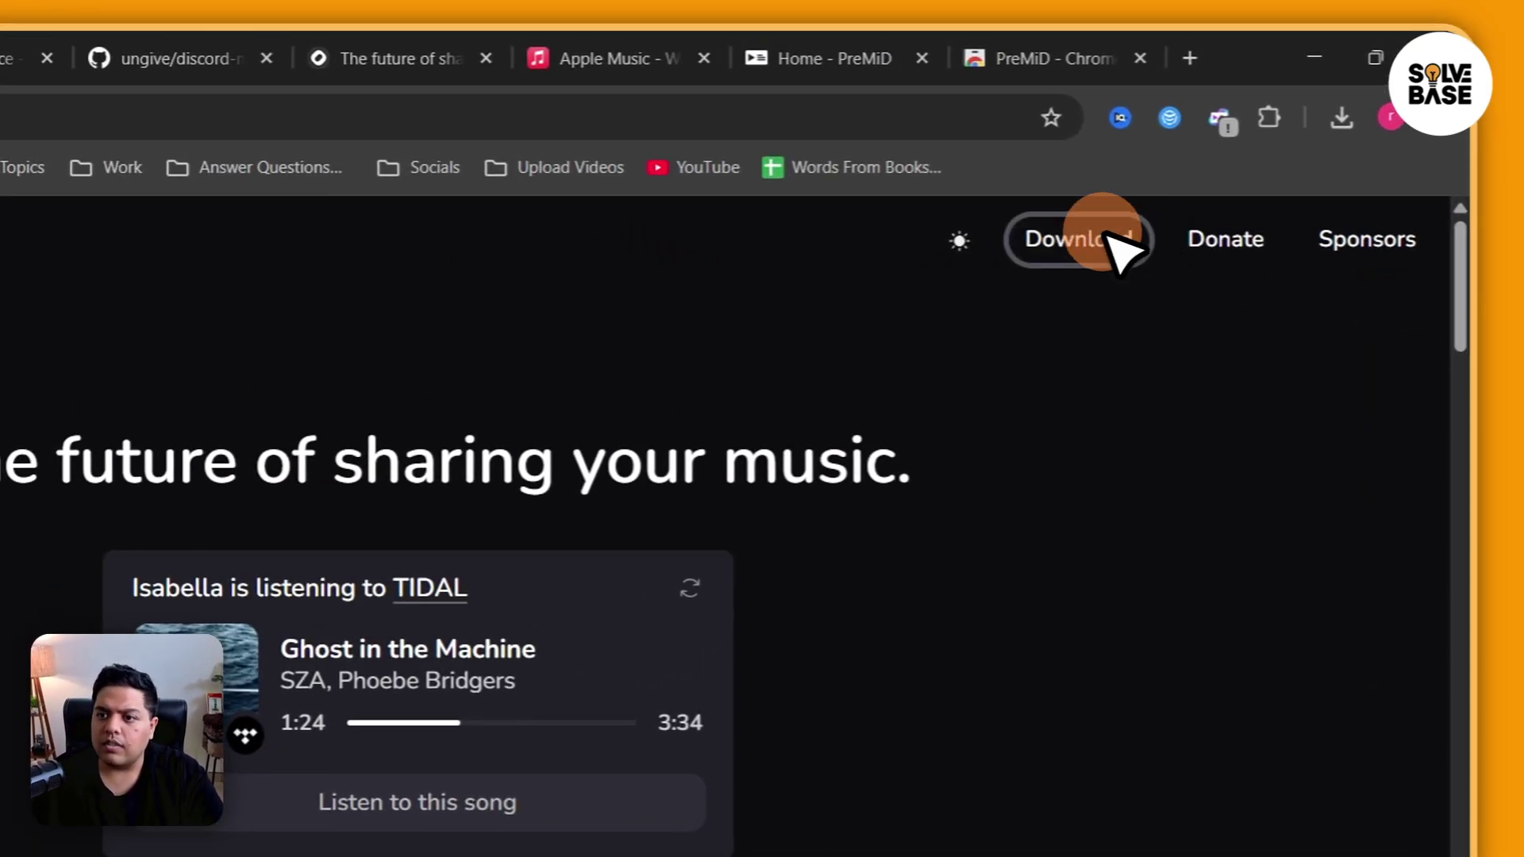
Open the ungive/discord-music-presence GitHub tab and scroll to its Windows, Mac and Linux downloads
left_click(169, 57)
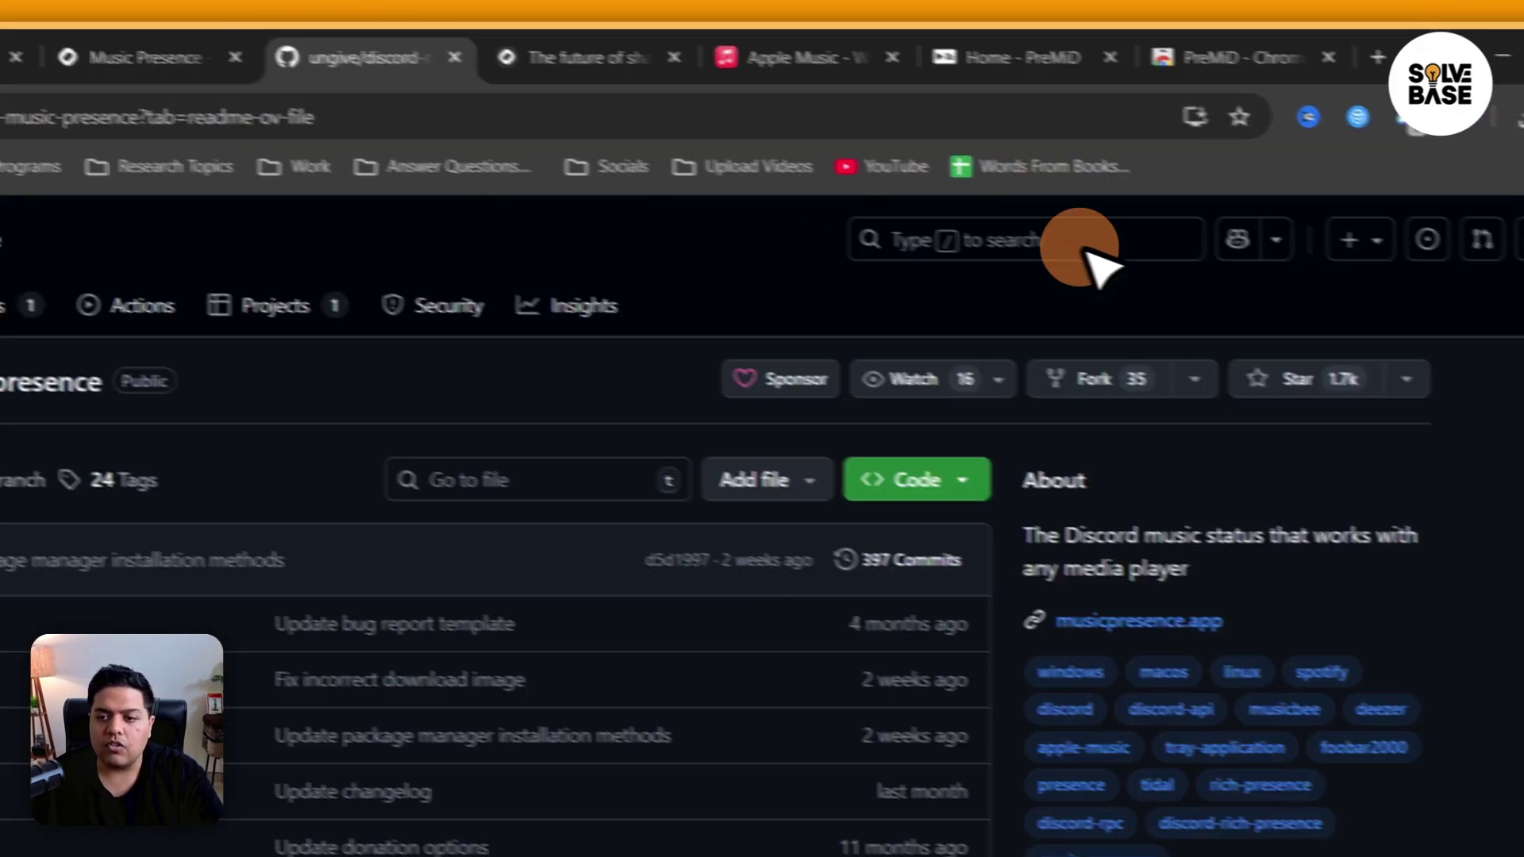
left_click_drag(1523, 325, 1487, 460)
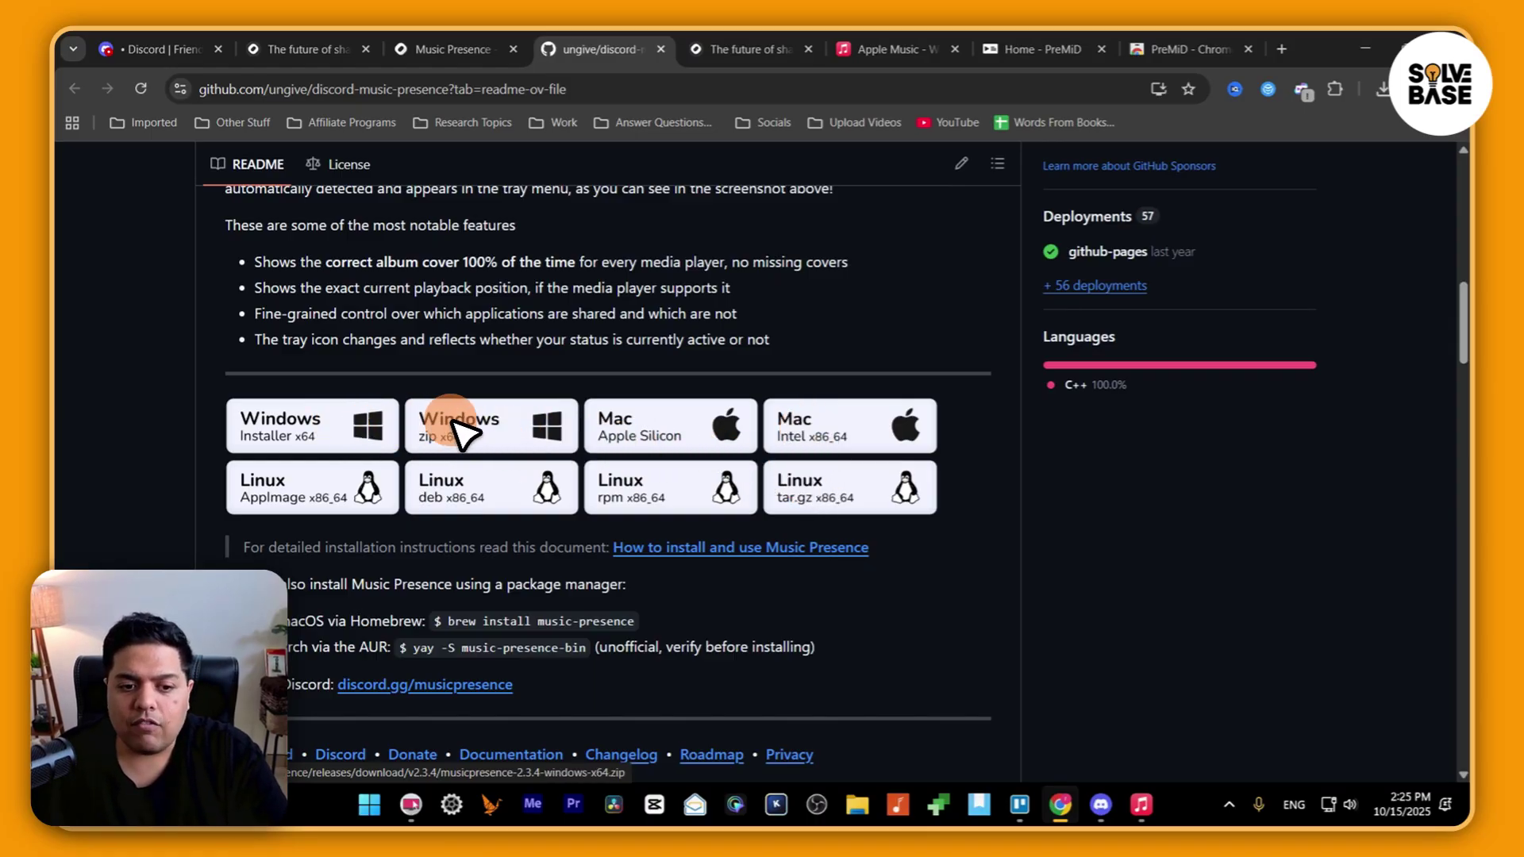
Open the Music Presence tray icon's menu from the hidden system tray icons
left_click(1229, 804)
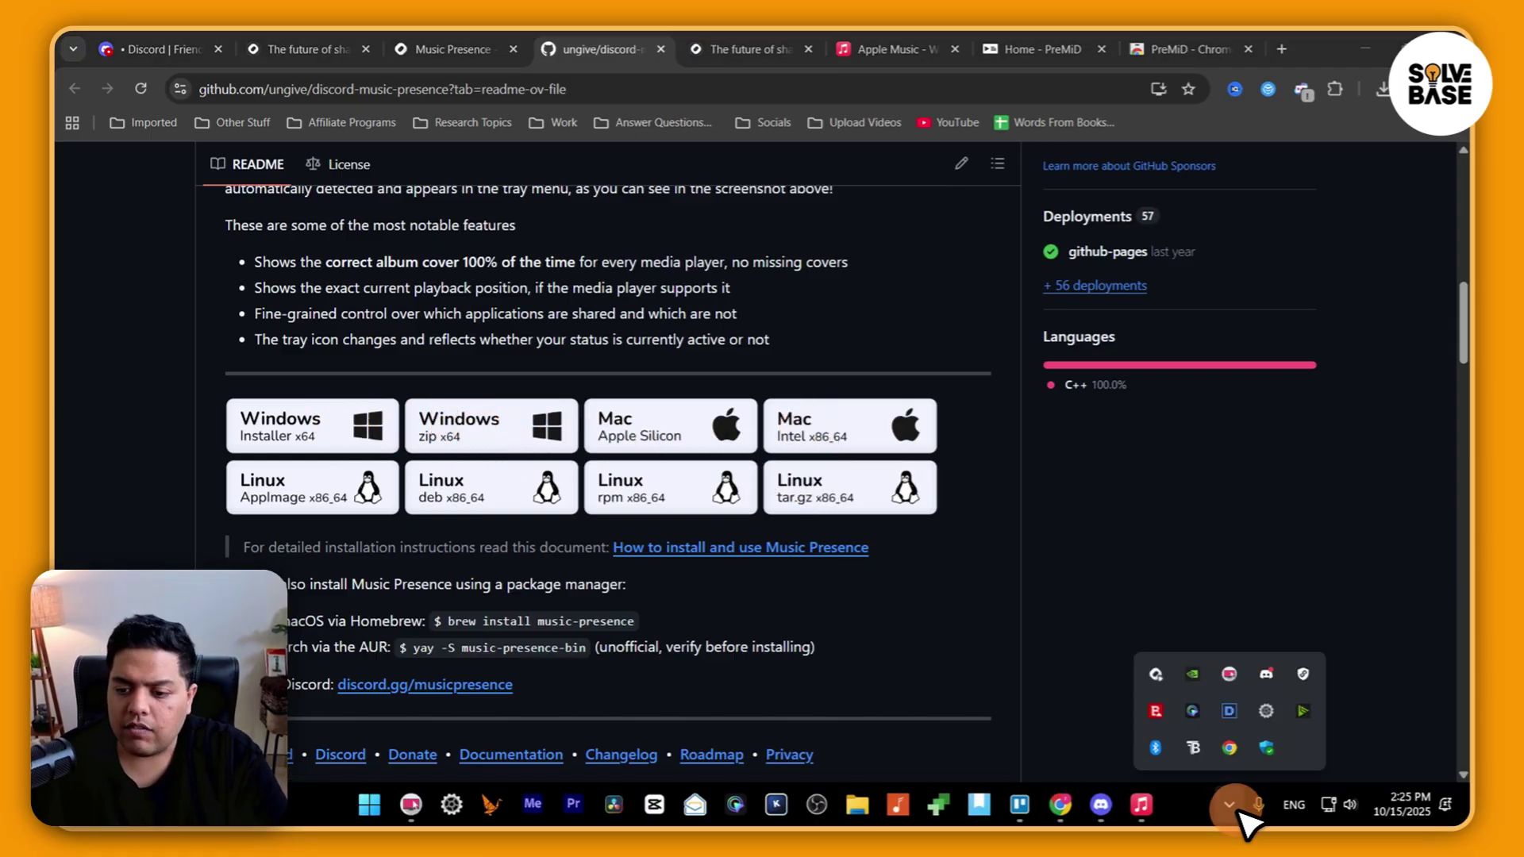
mouse_move(1158, 676)
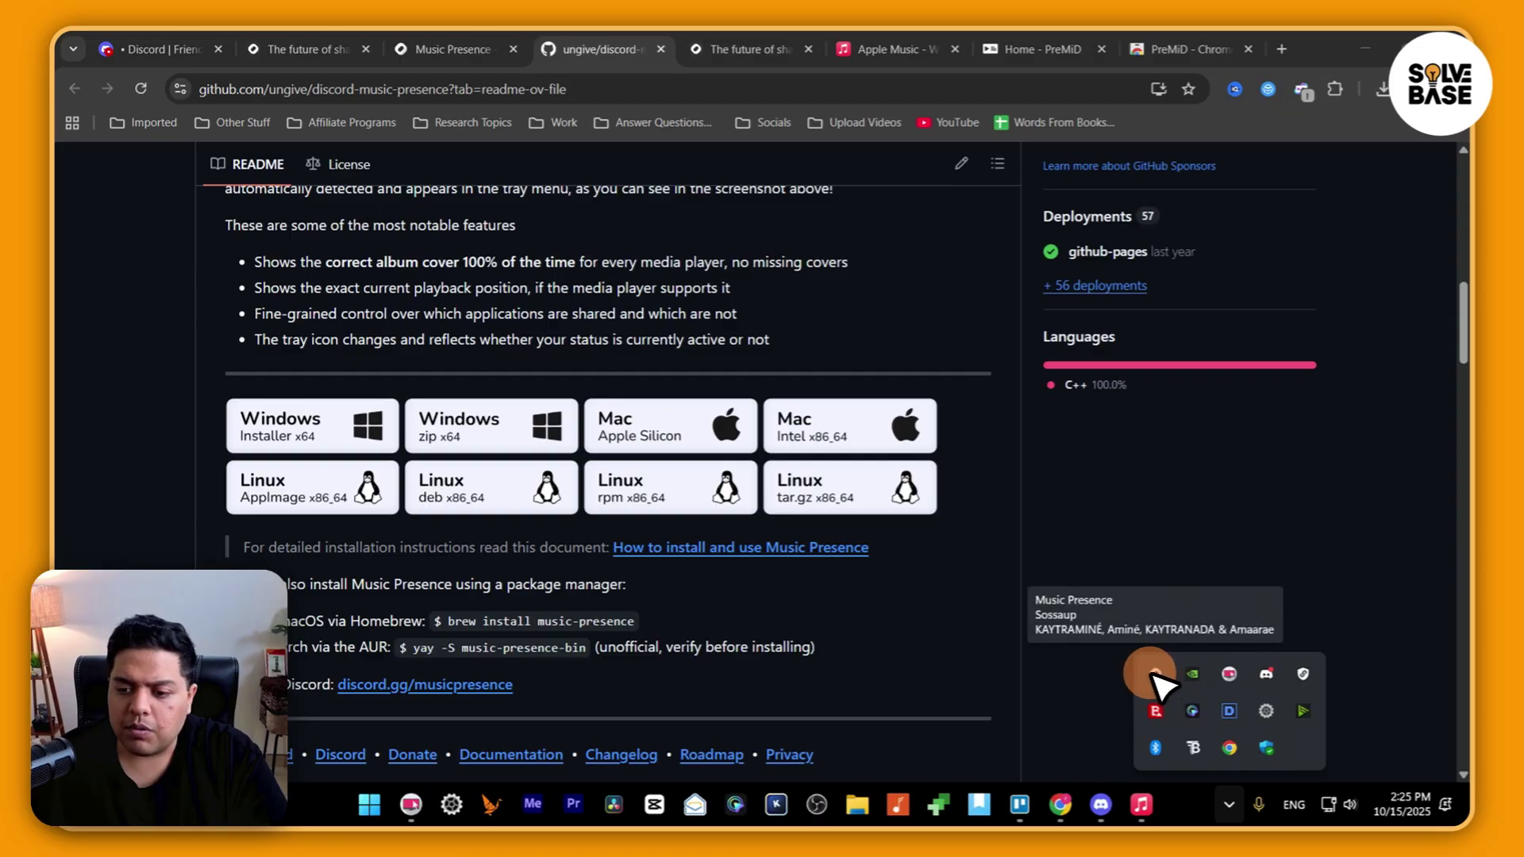
left_click(1229, 806)
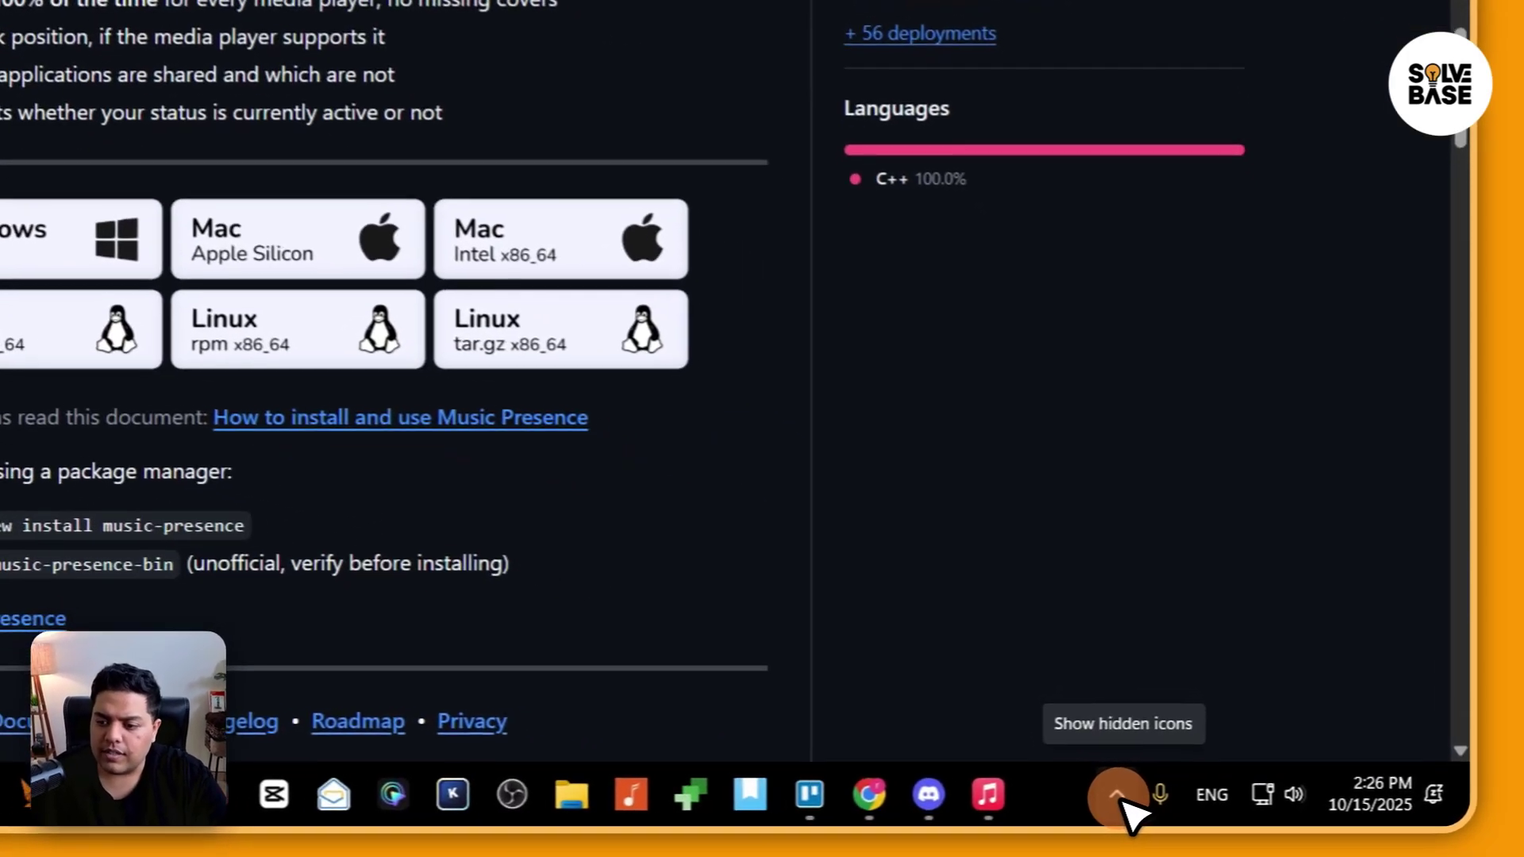
left_click(1229, 805)
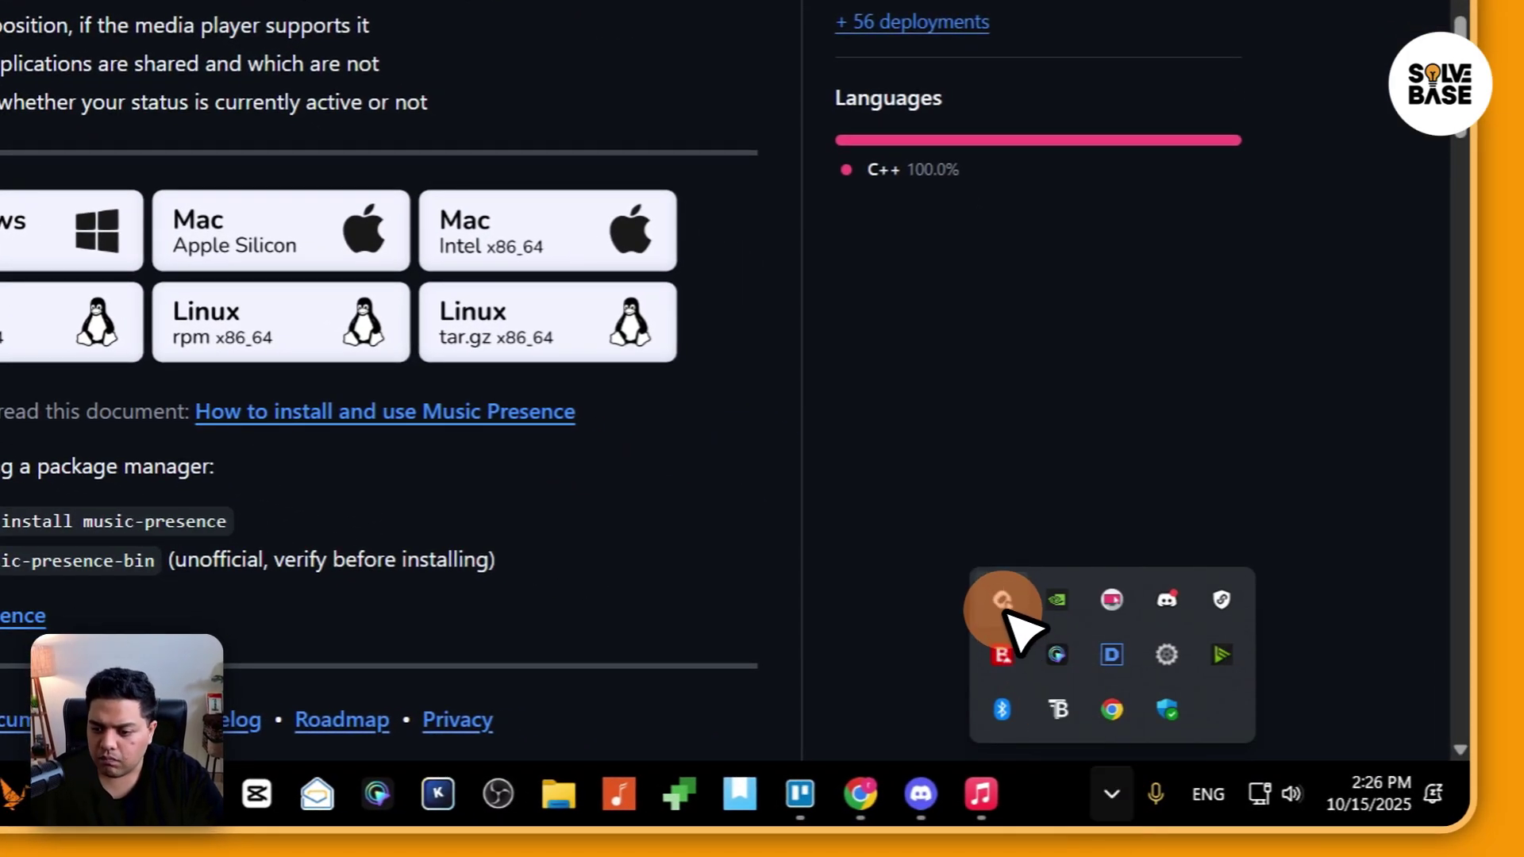
mouse_move(1156, 674)
right_click(1001, 600)
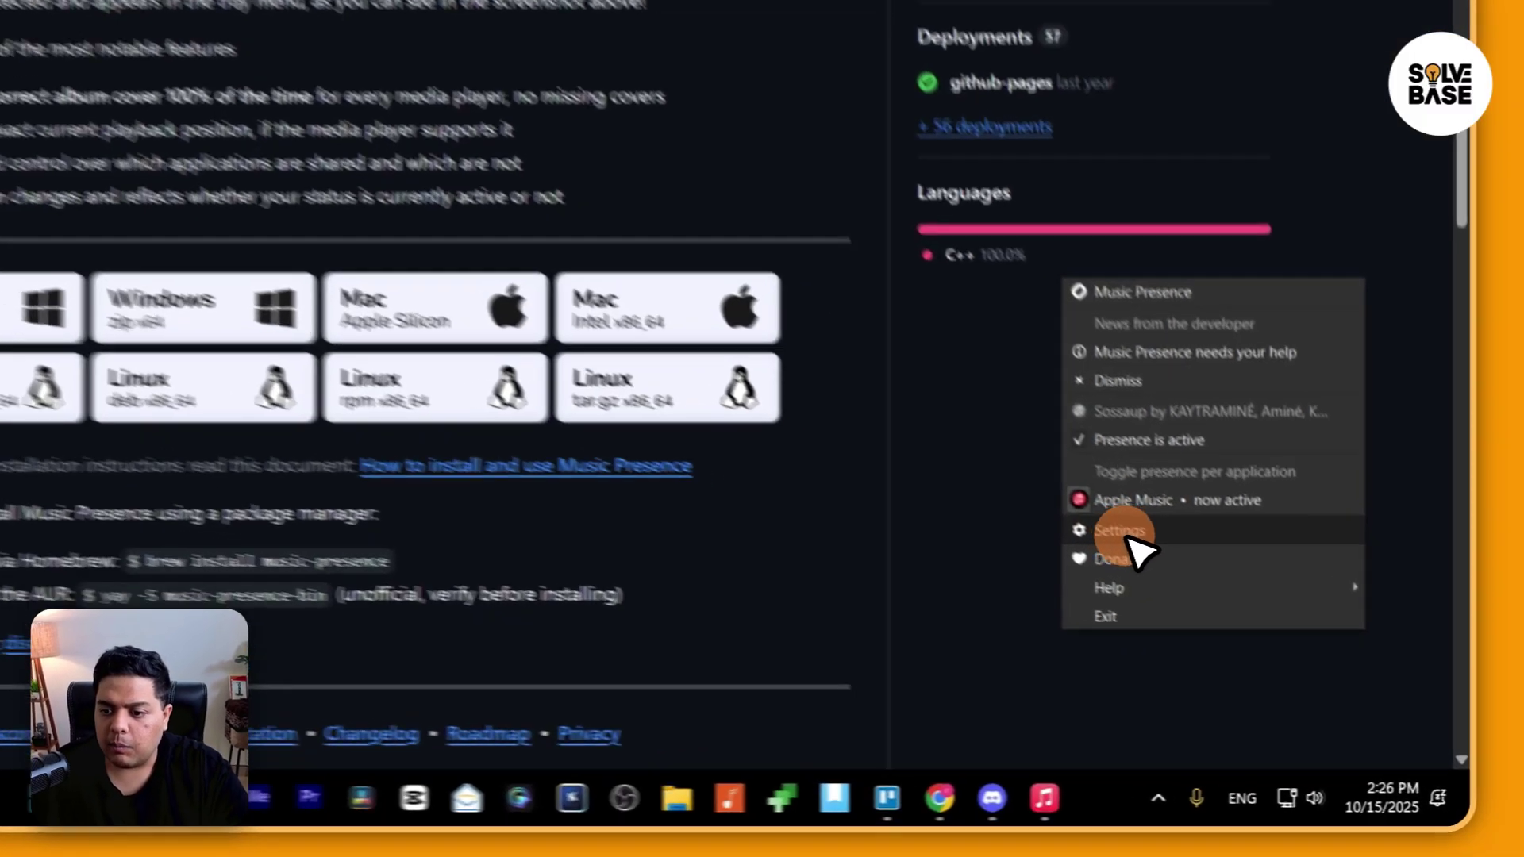
Open Music Presence settings and review the Discord and Appearance pages
left_click(1211, 602)
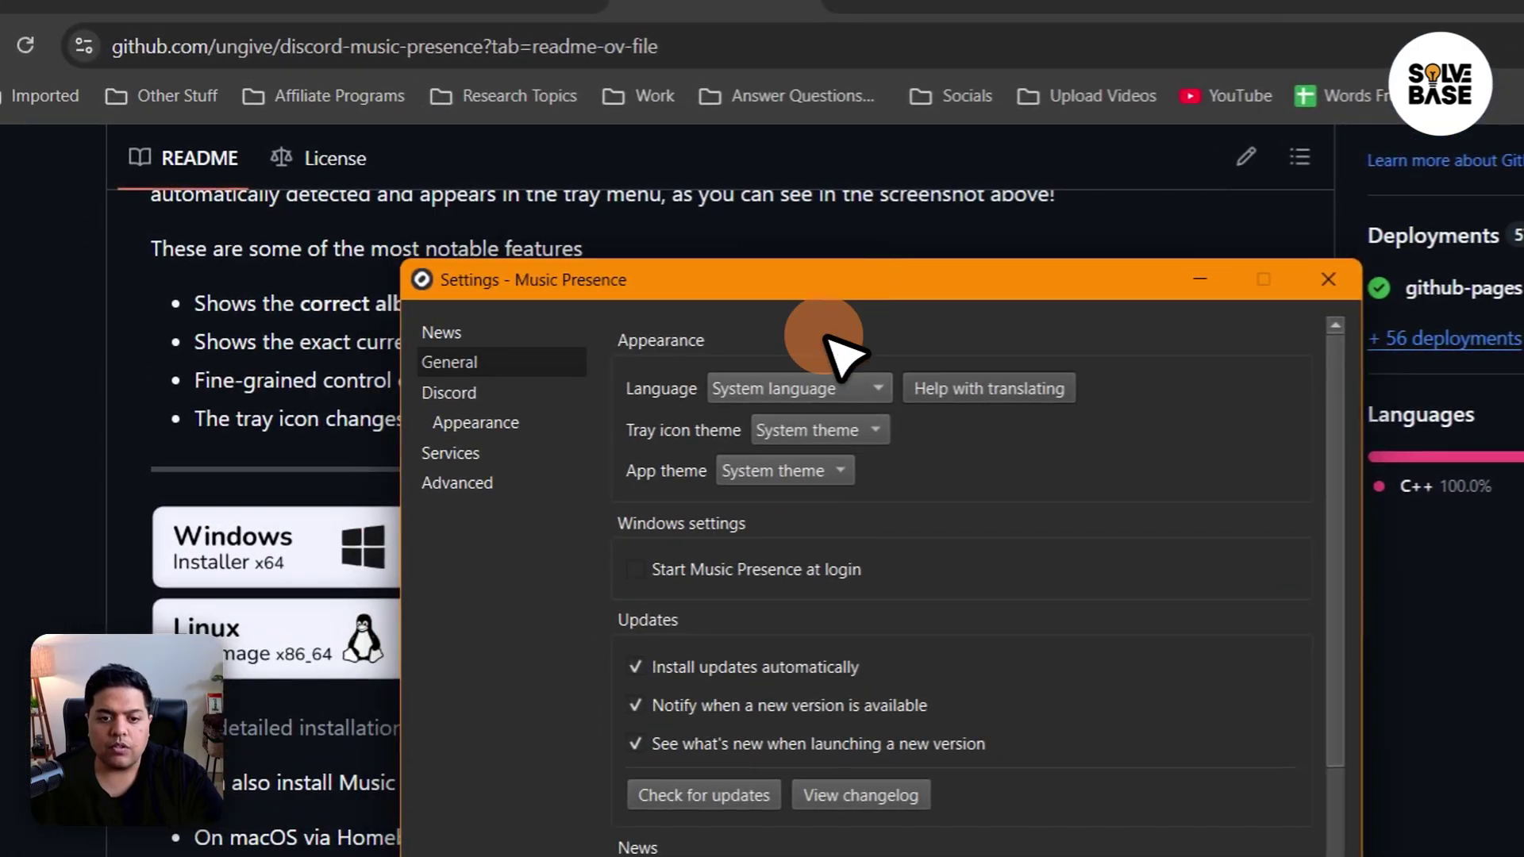
left_click(468, 395)
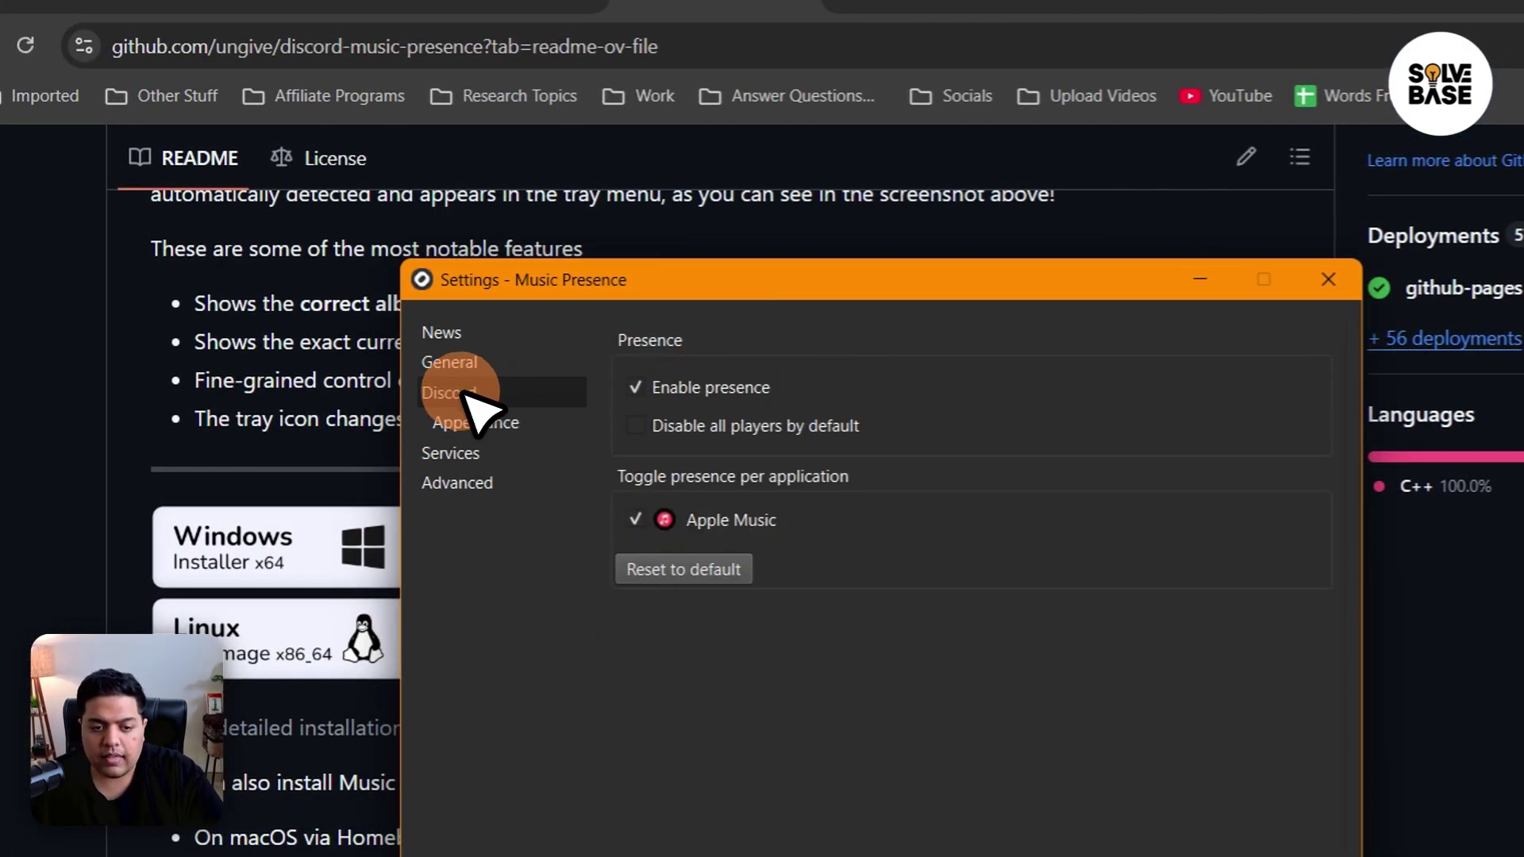
left_click(643, 504)
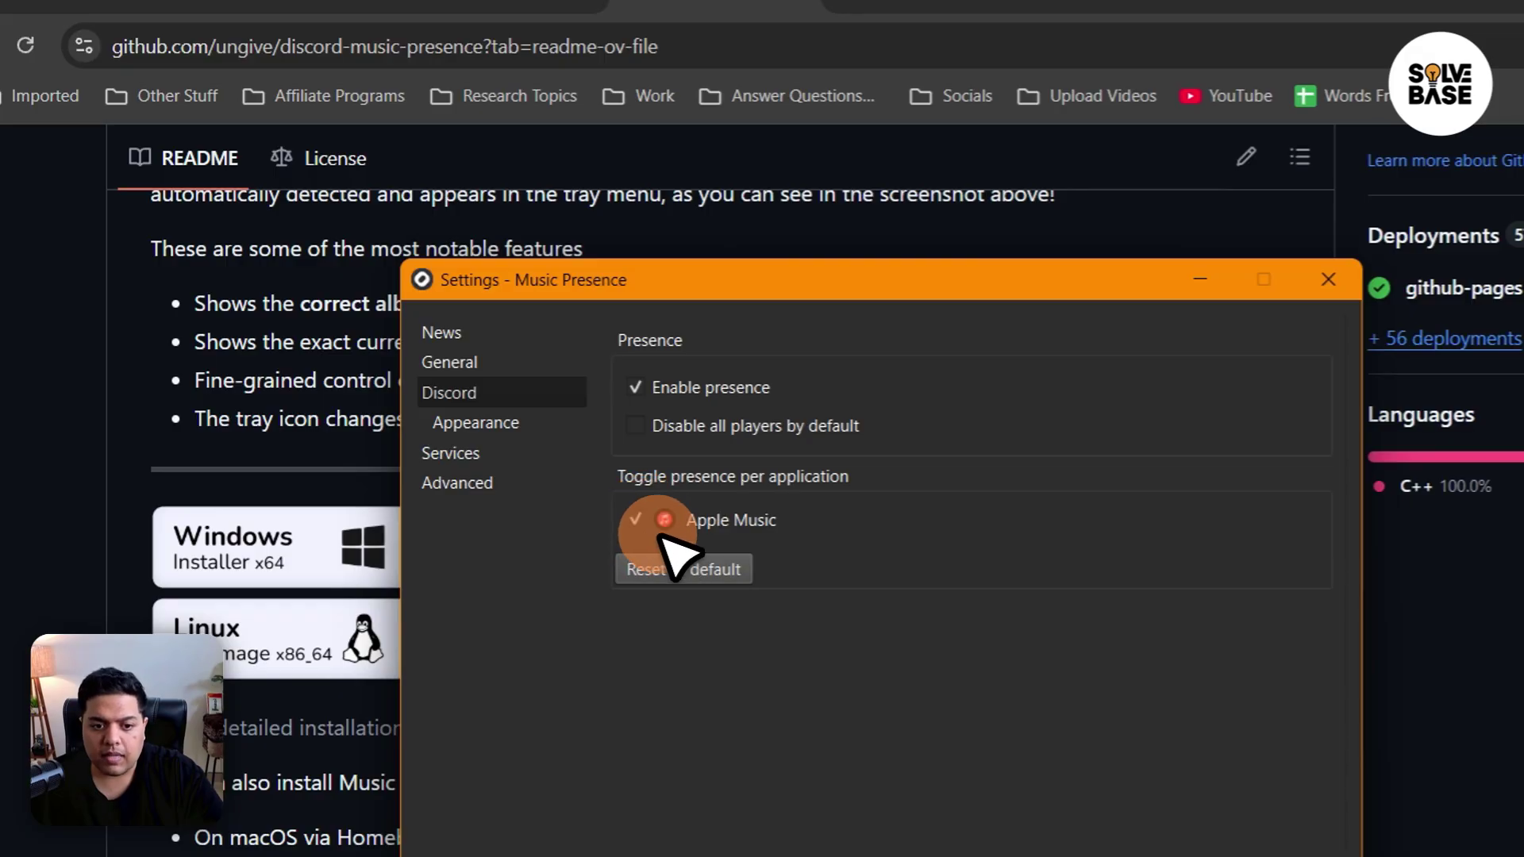
left_click(476, 422)
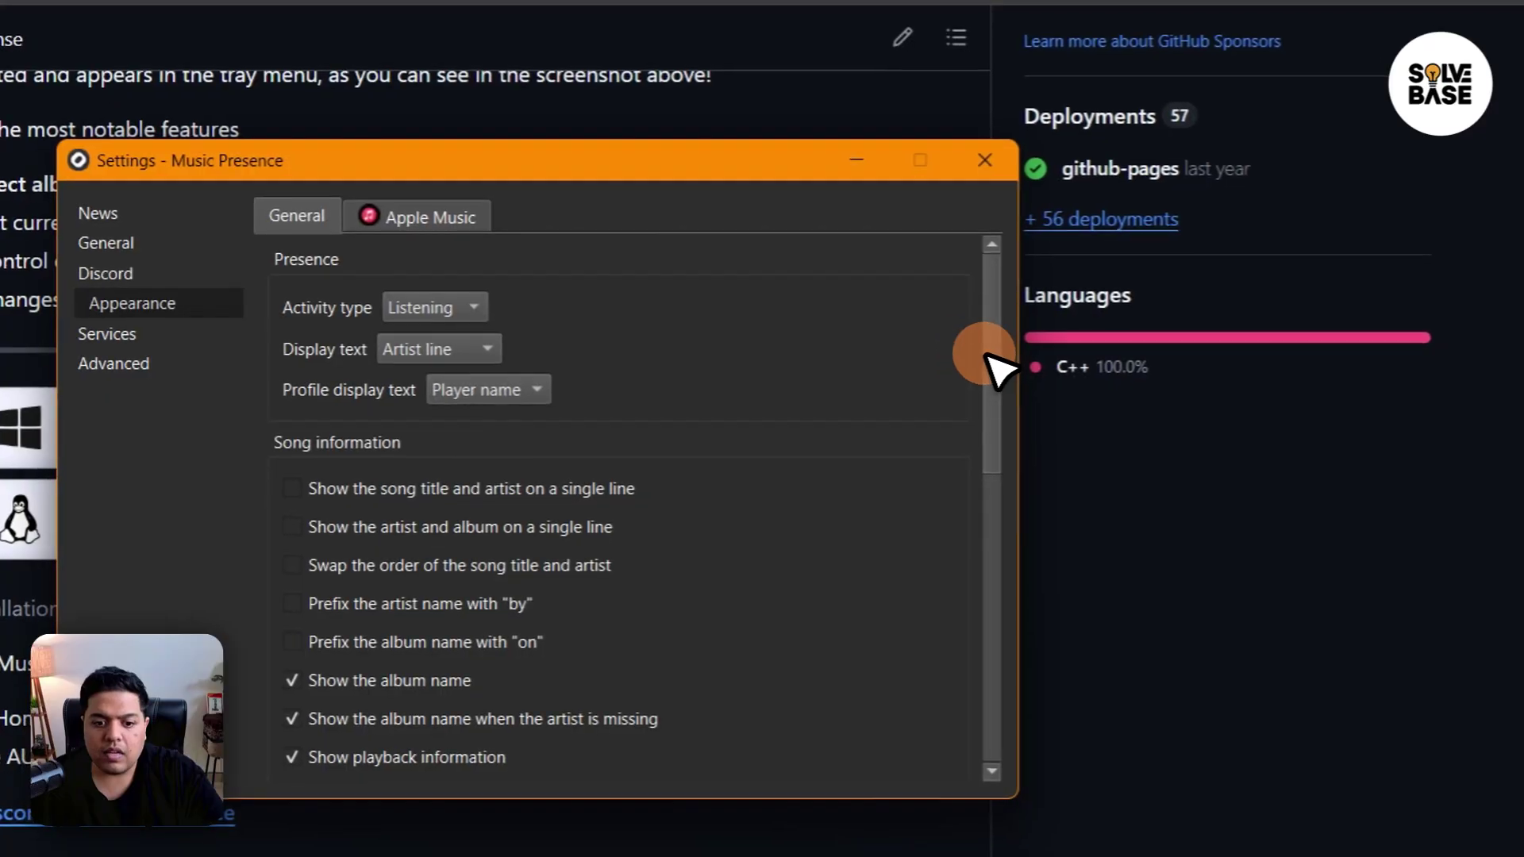
scroll(1117, 552, "down", 5)
left_click_drag(989, 488, 992, 353)
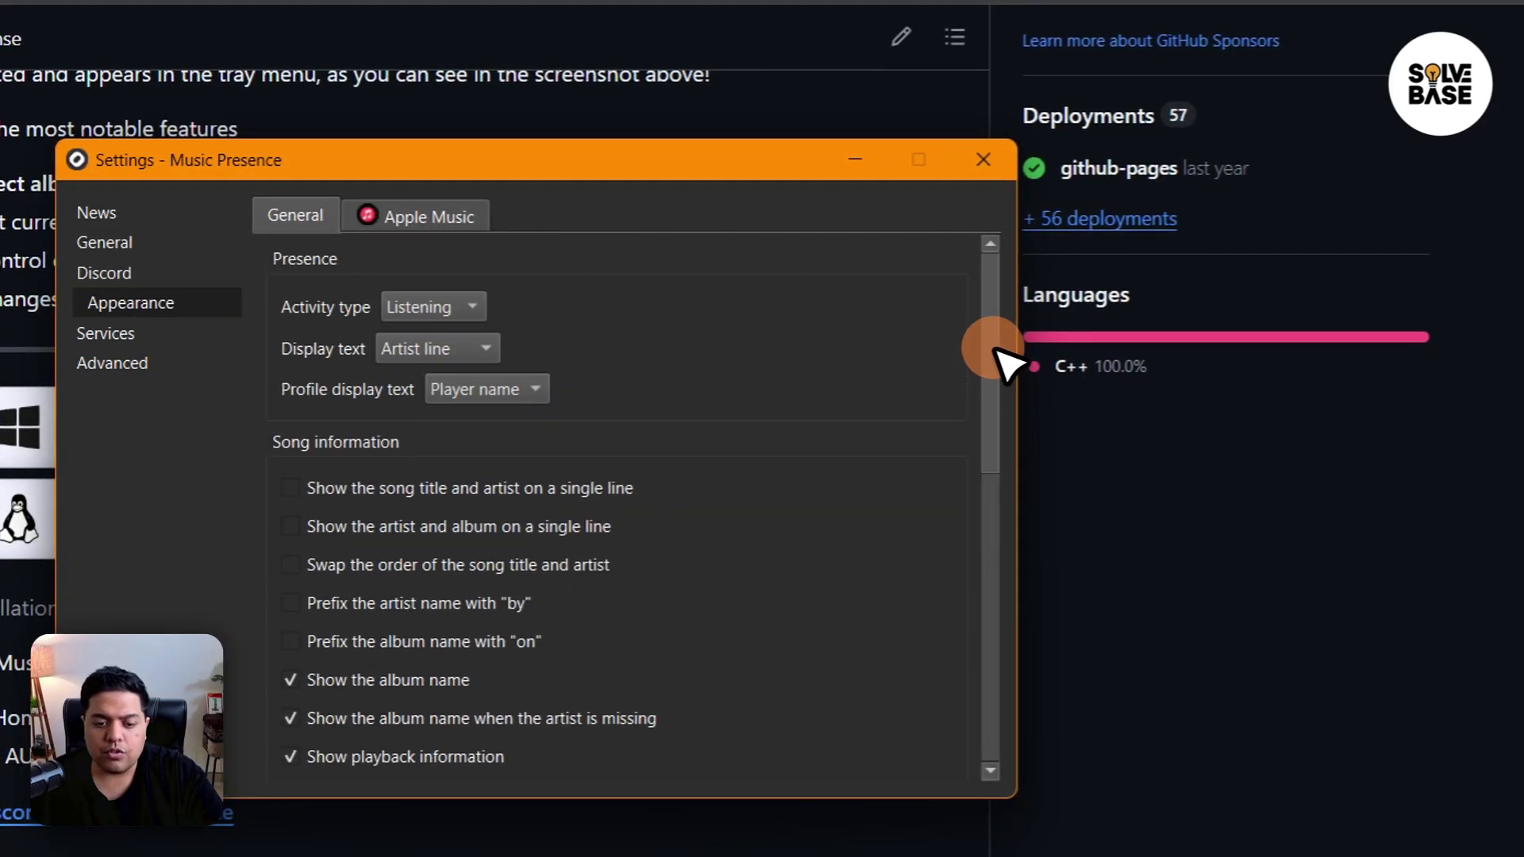
Keep Listening as the activity type and review the Apple Music and Advanced settings
left_click(429, 308)
left_click(425, 314)
left_click(422, 217)
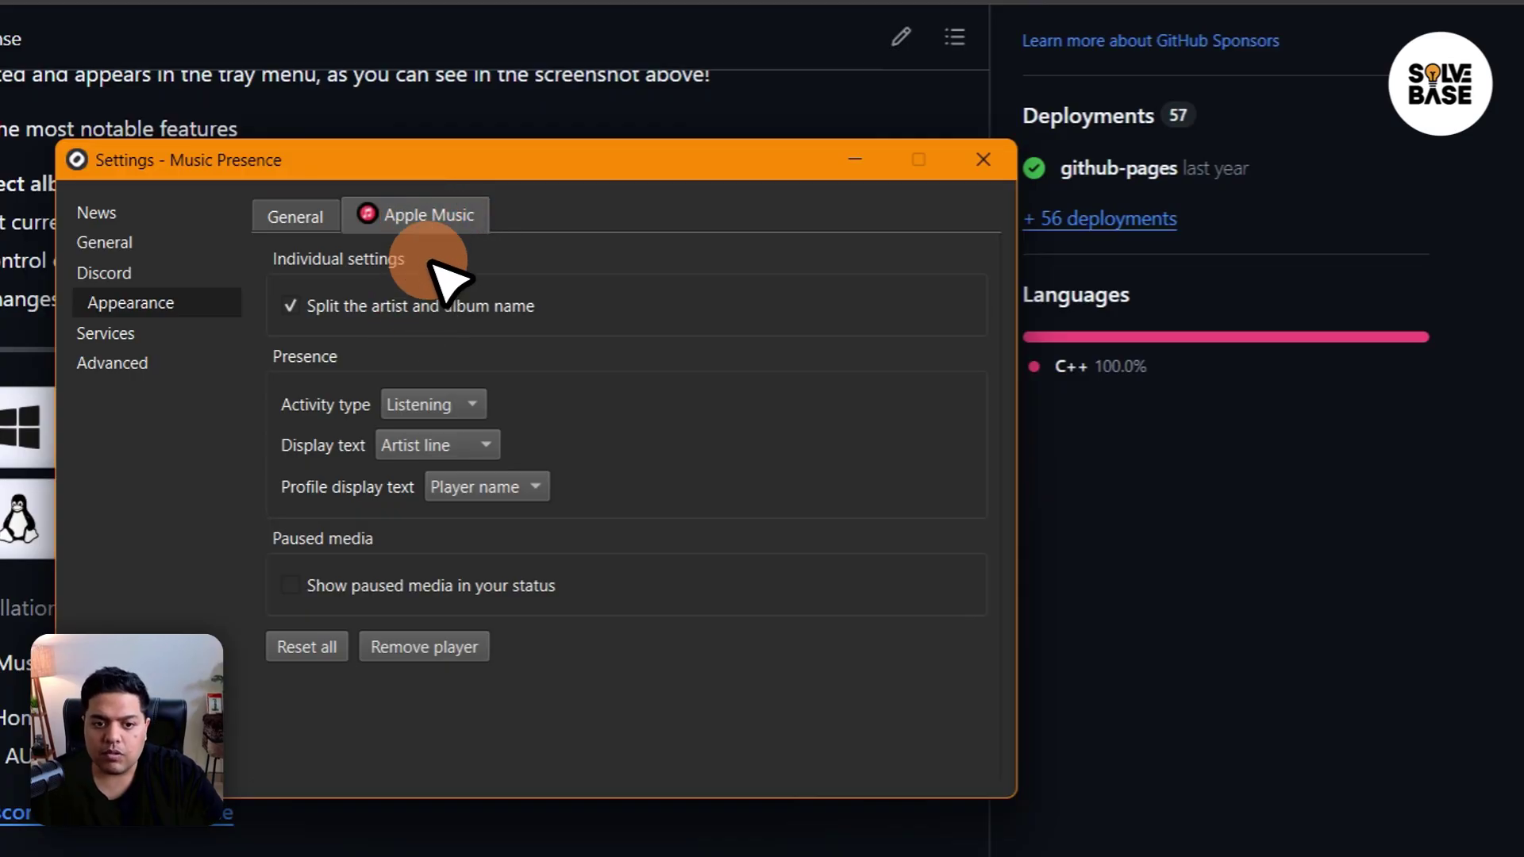
left_click(120, 362)
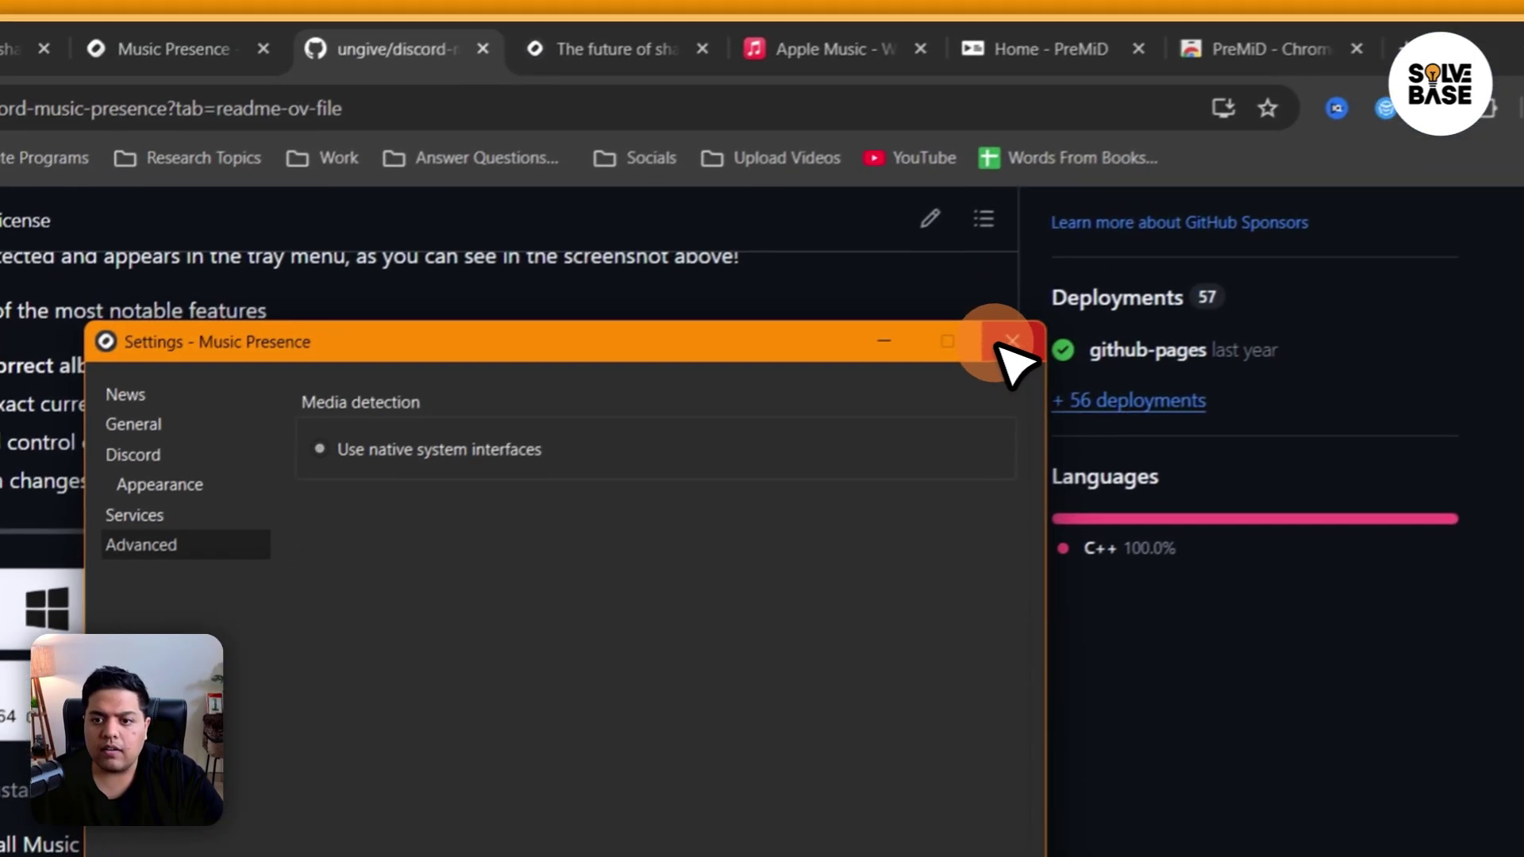
Close the settings window and scroll through the musicpresence.app homepage
left_click(1001, 351)
left_click(175, 48)
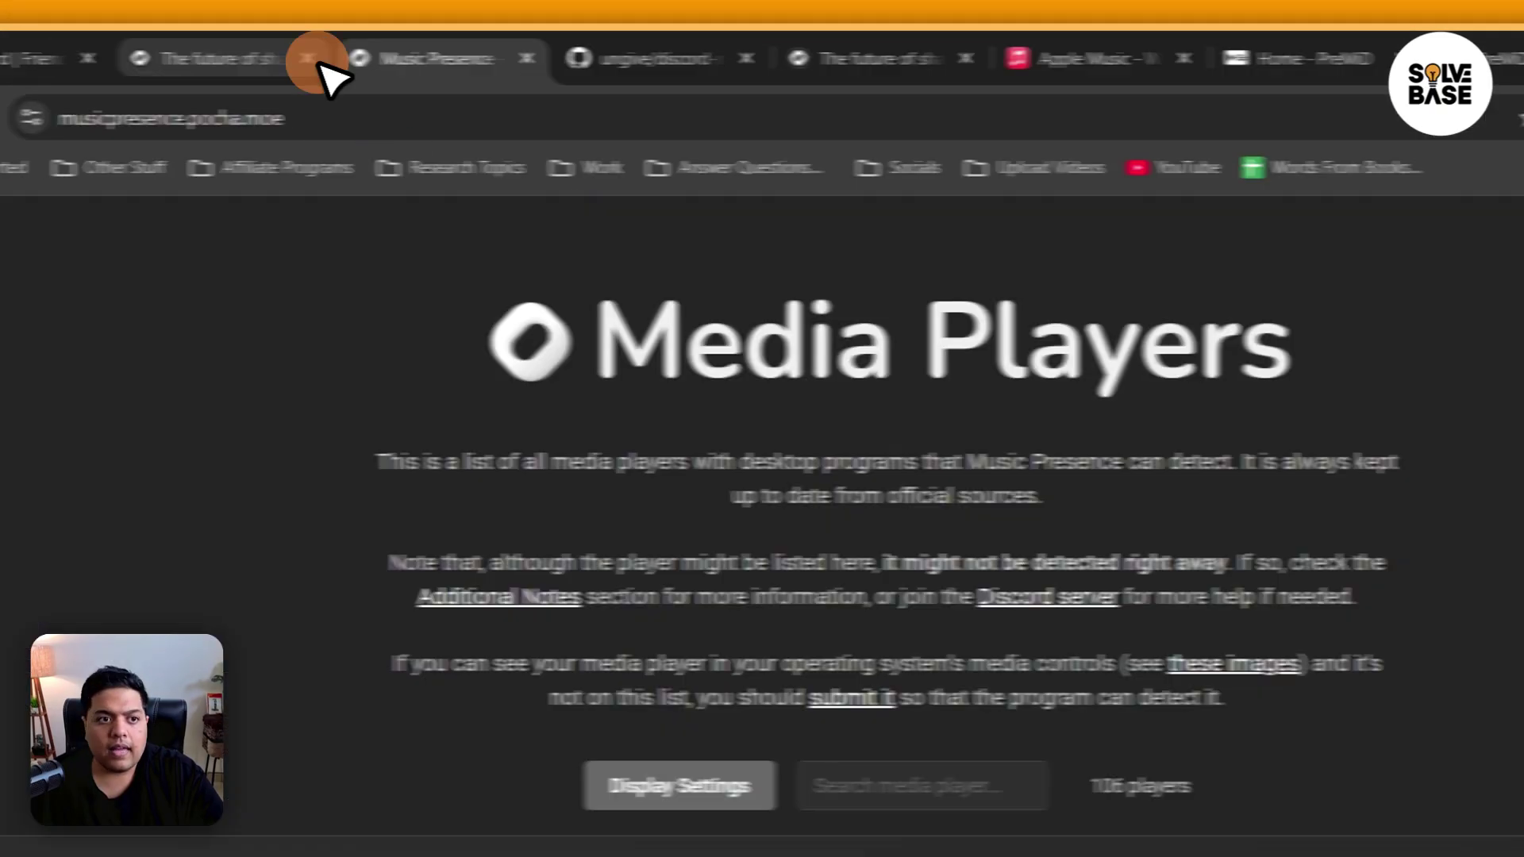
left_click(12, 48)
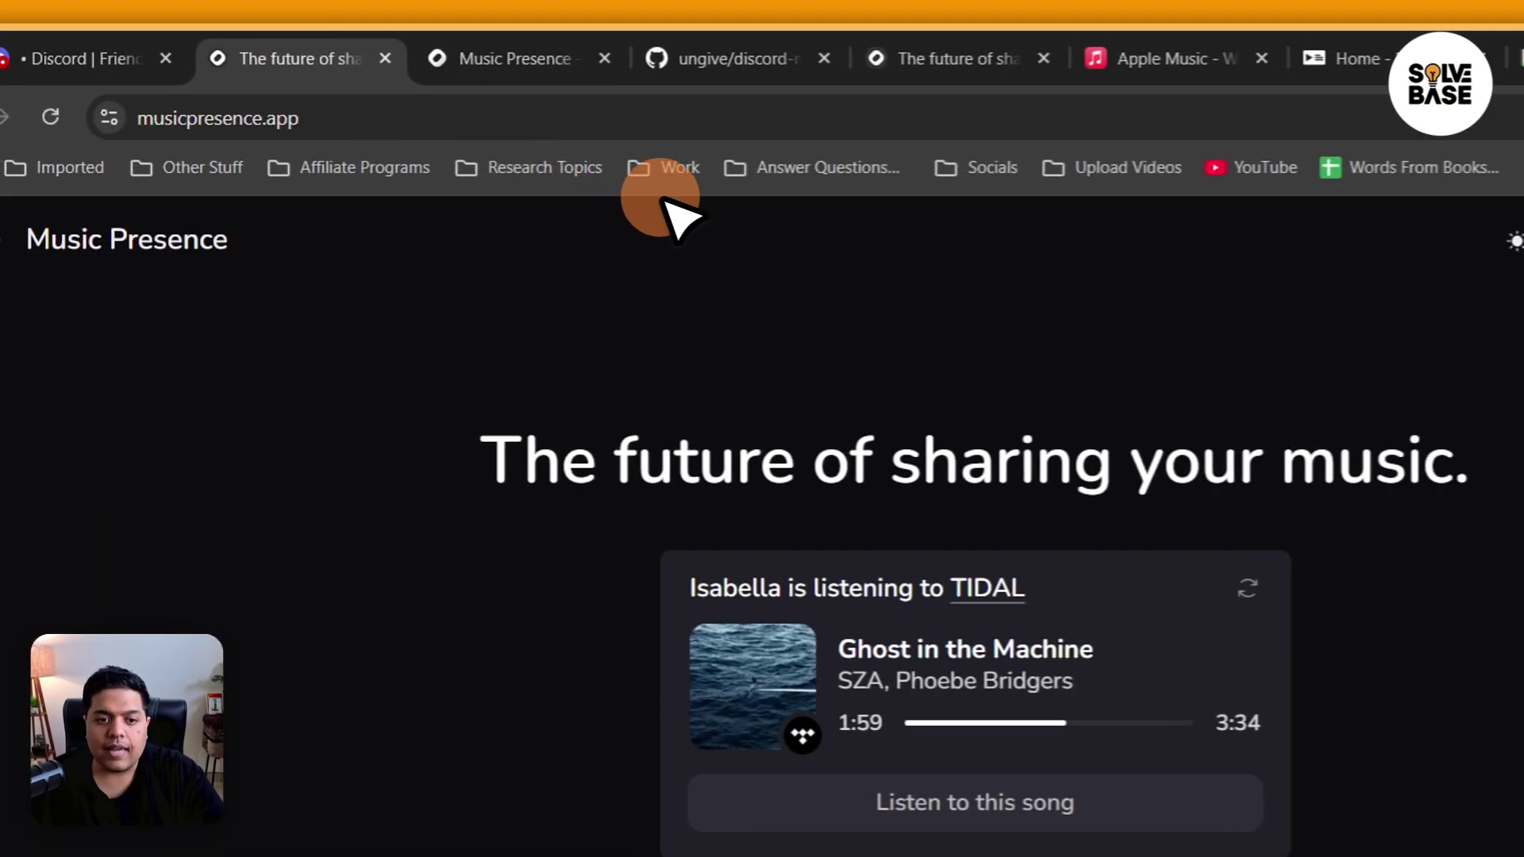
scroll(1465, 350, "down", 6)
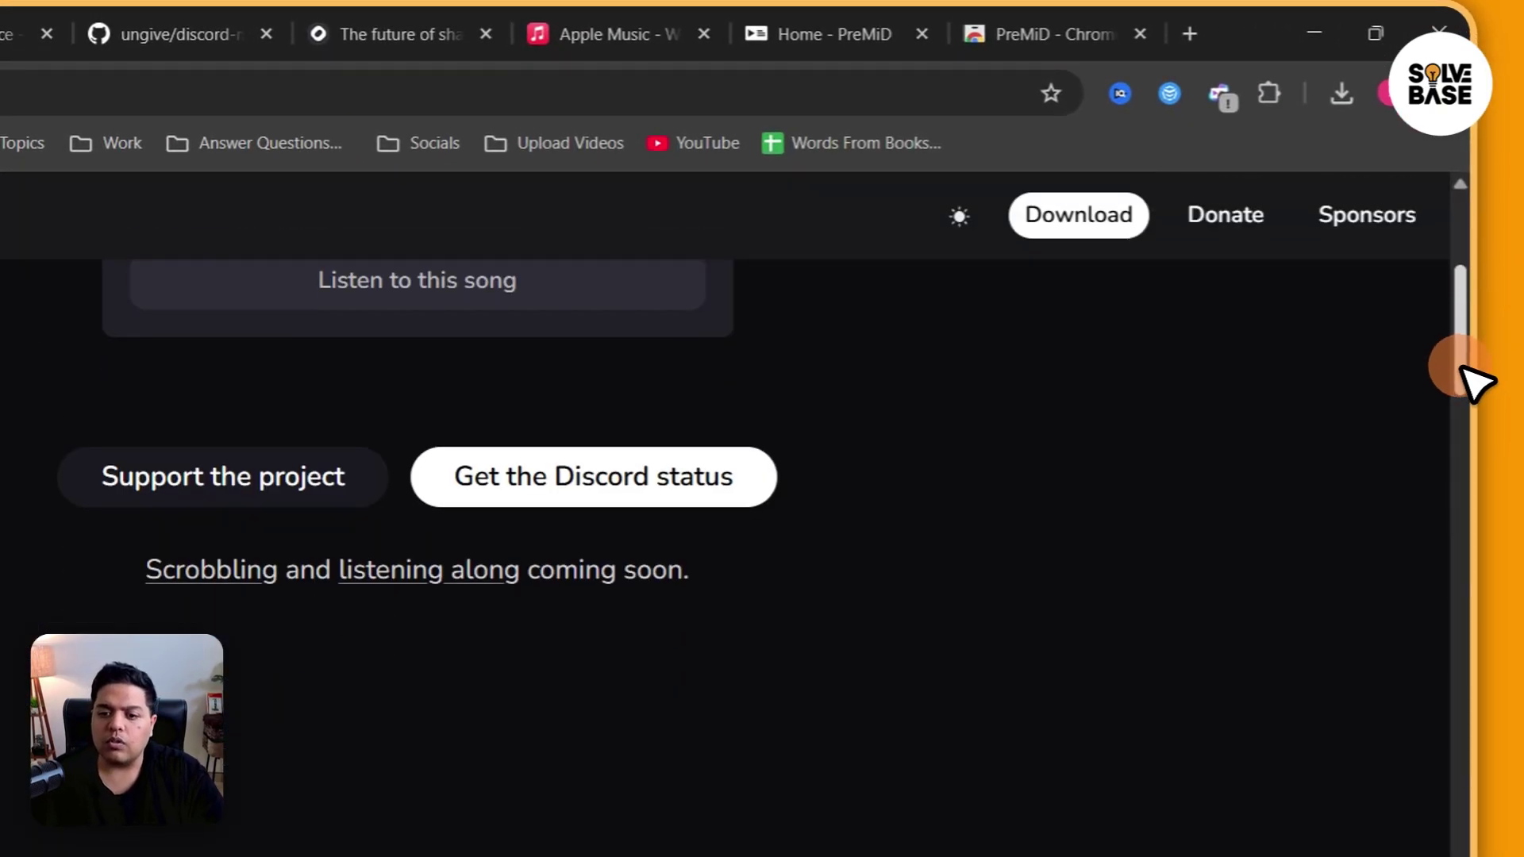
scroll(1464, 369, "up", 1)
scroll(1472, 389, "down", 5)
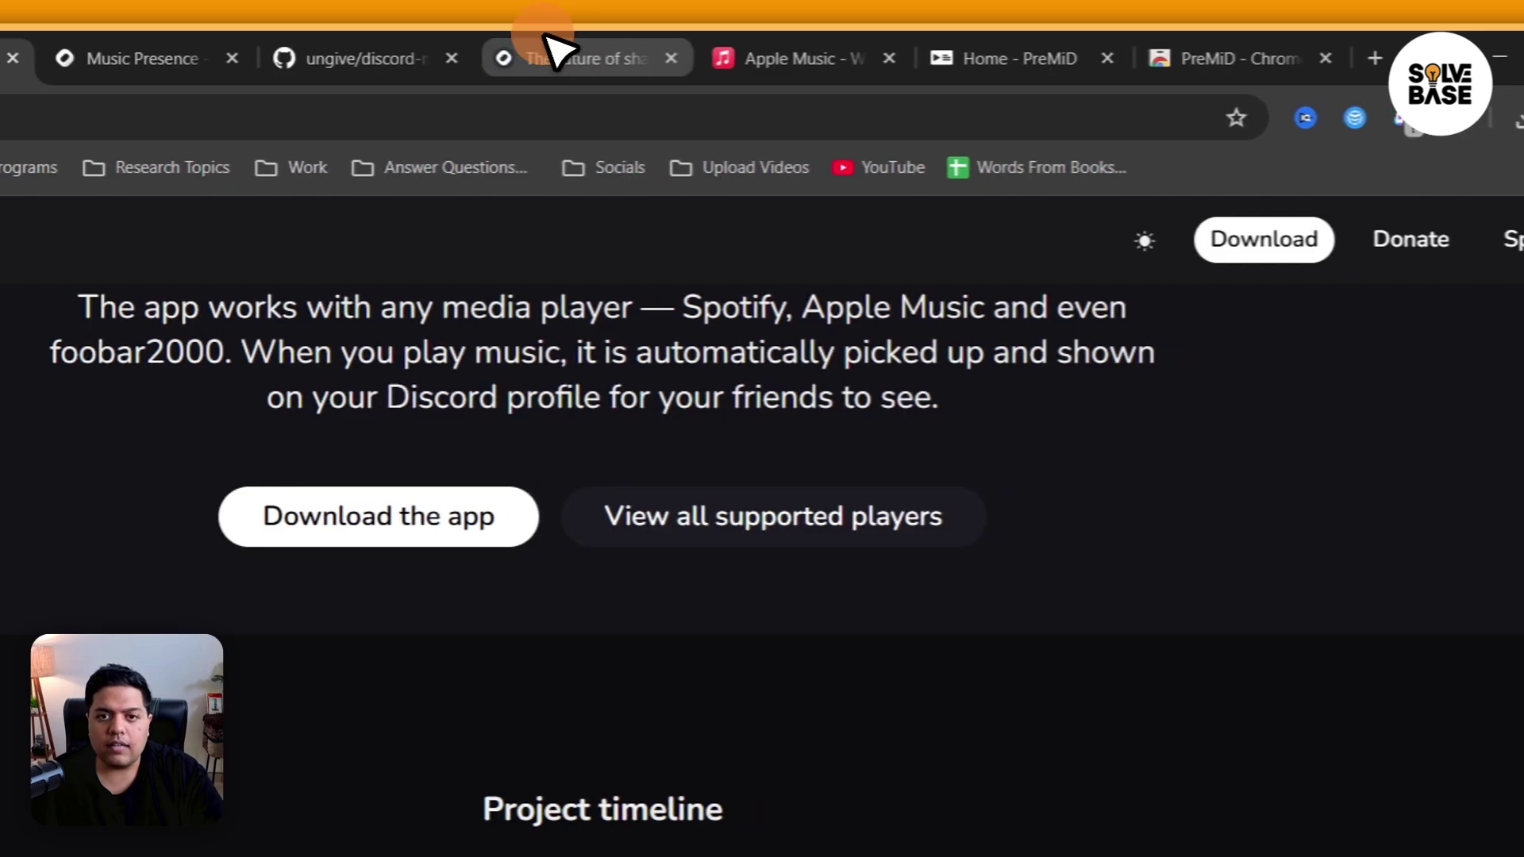
Scroll through the Media Players list of 106 supported players, including Apple Music
left_click(126, 39)
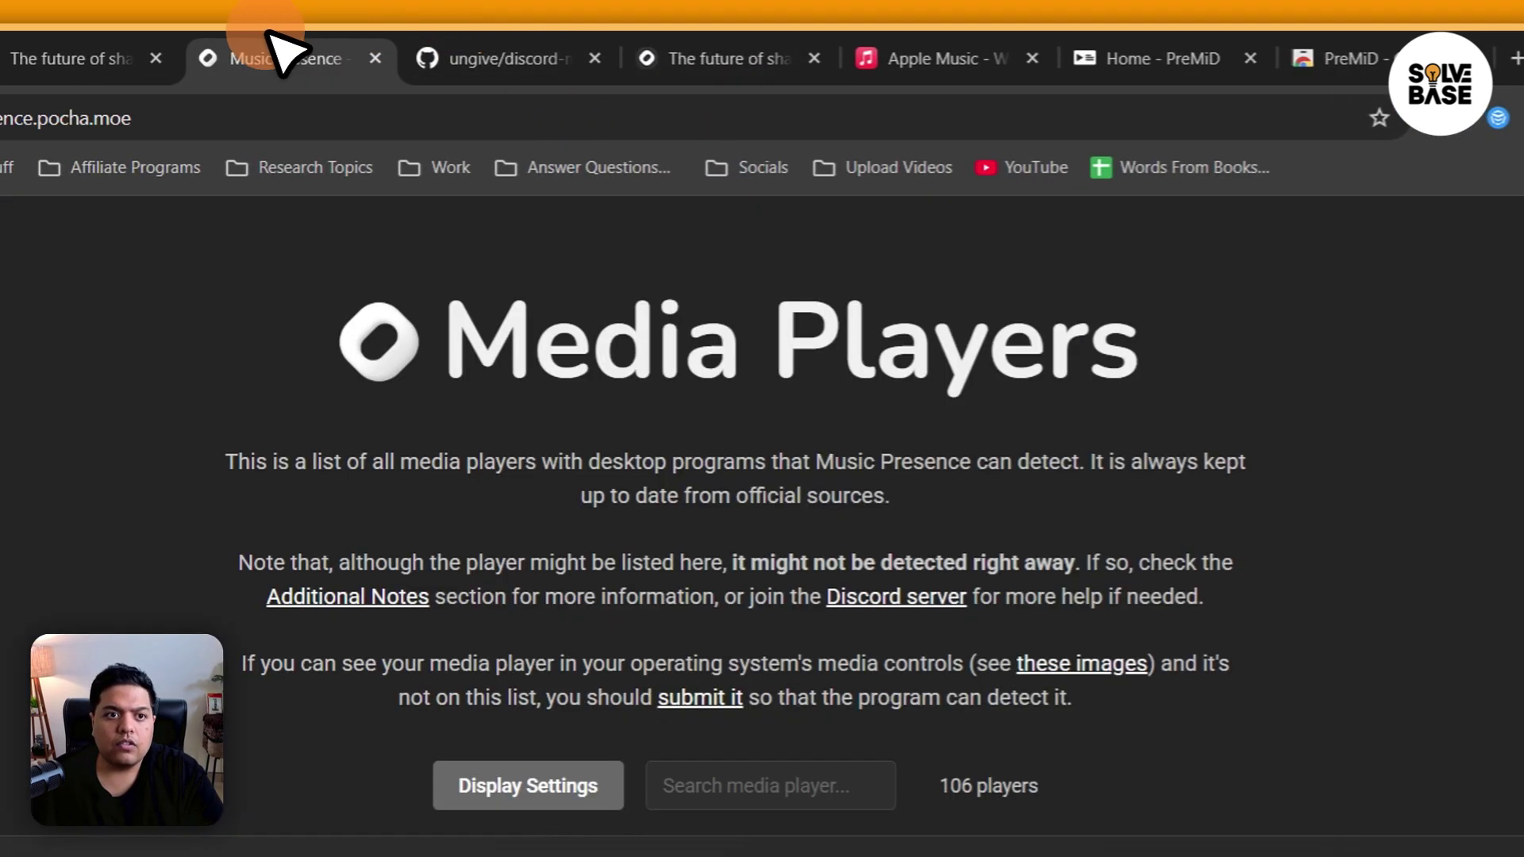
scroll(1484, 301, "down", 6)
scroll(1484, 314, "up", 2)
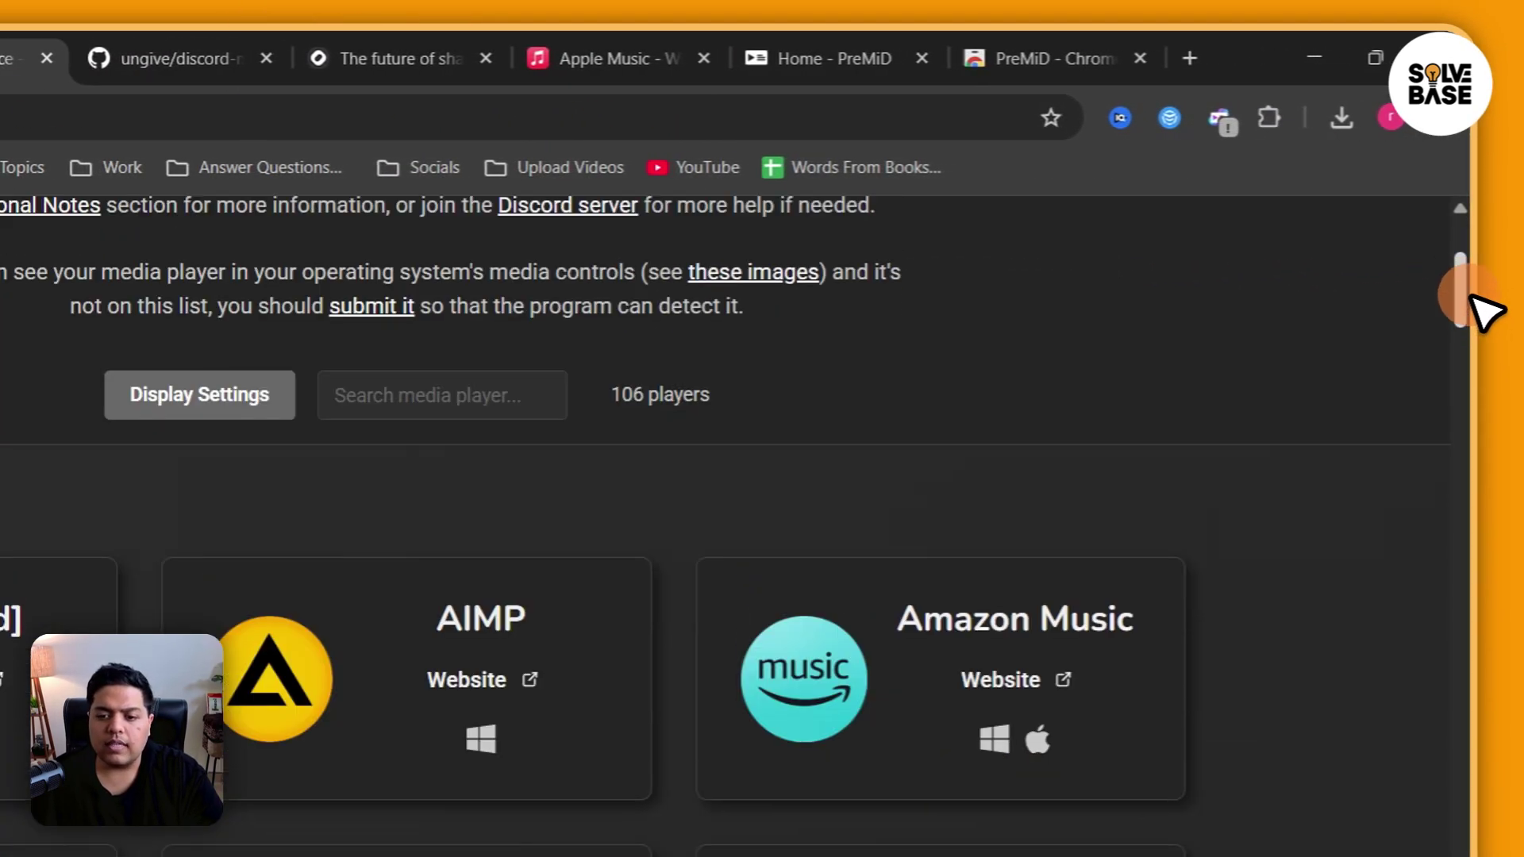
scroll(1482, 312, "down", 5)
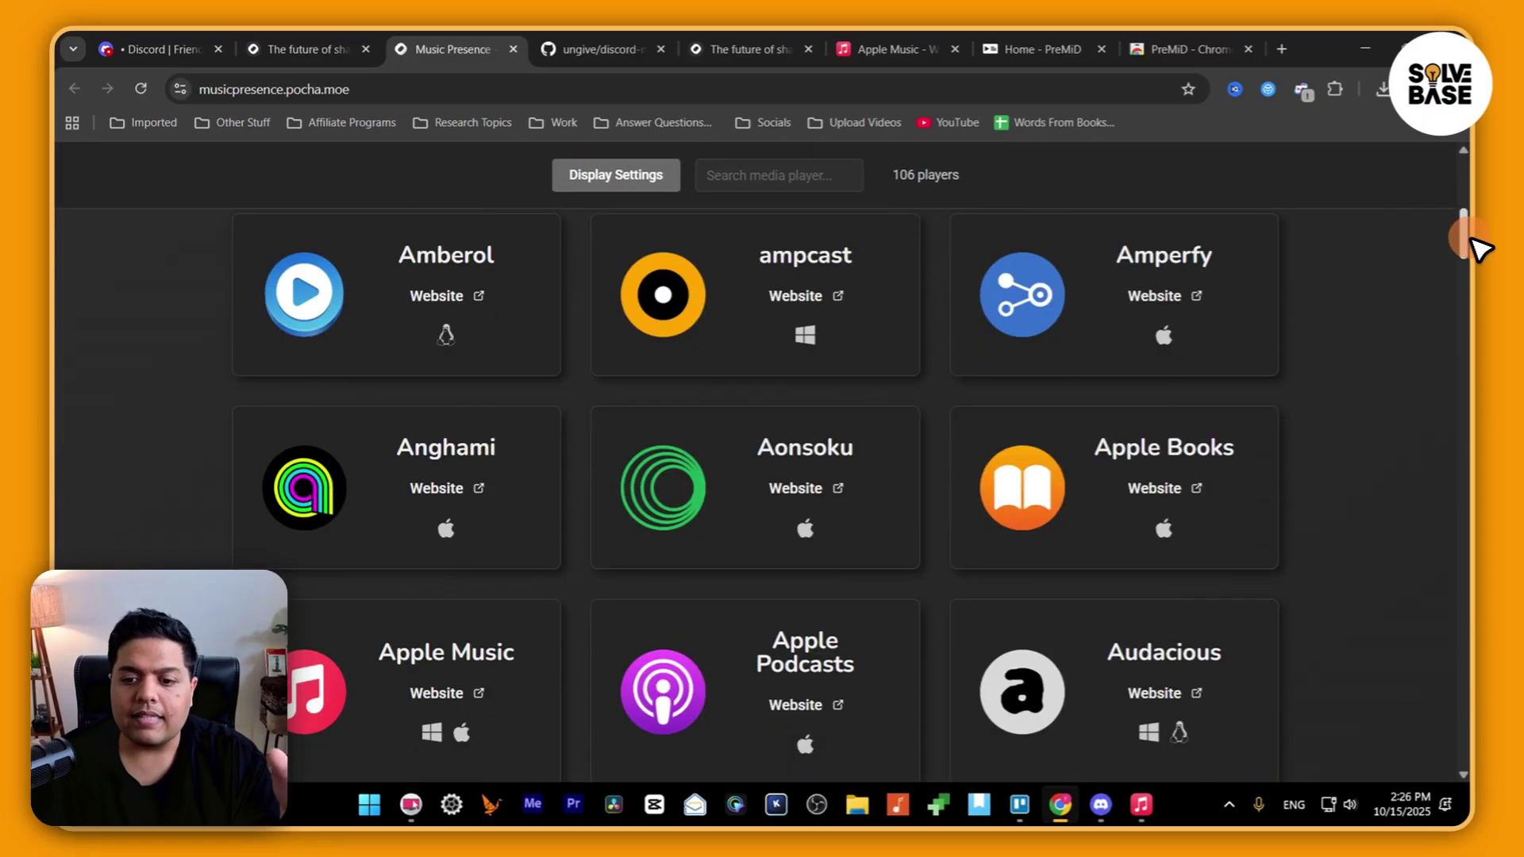
left_click_drag(1471, 238, 1469, 545)
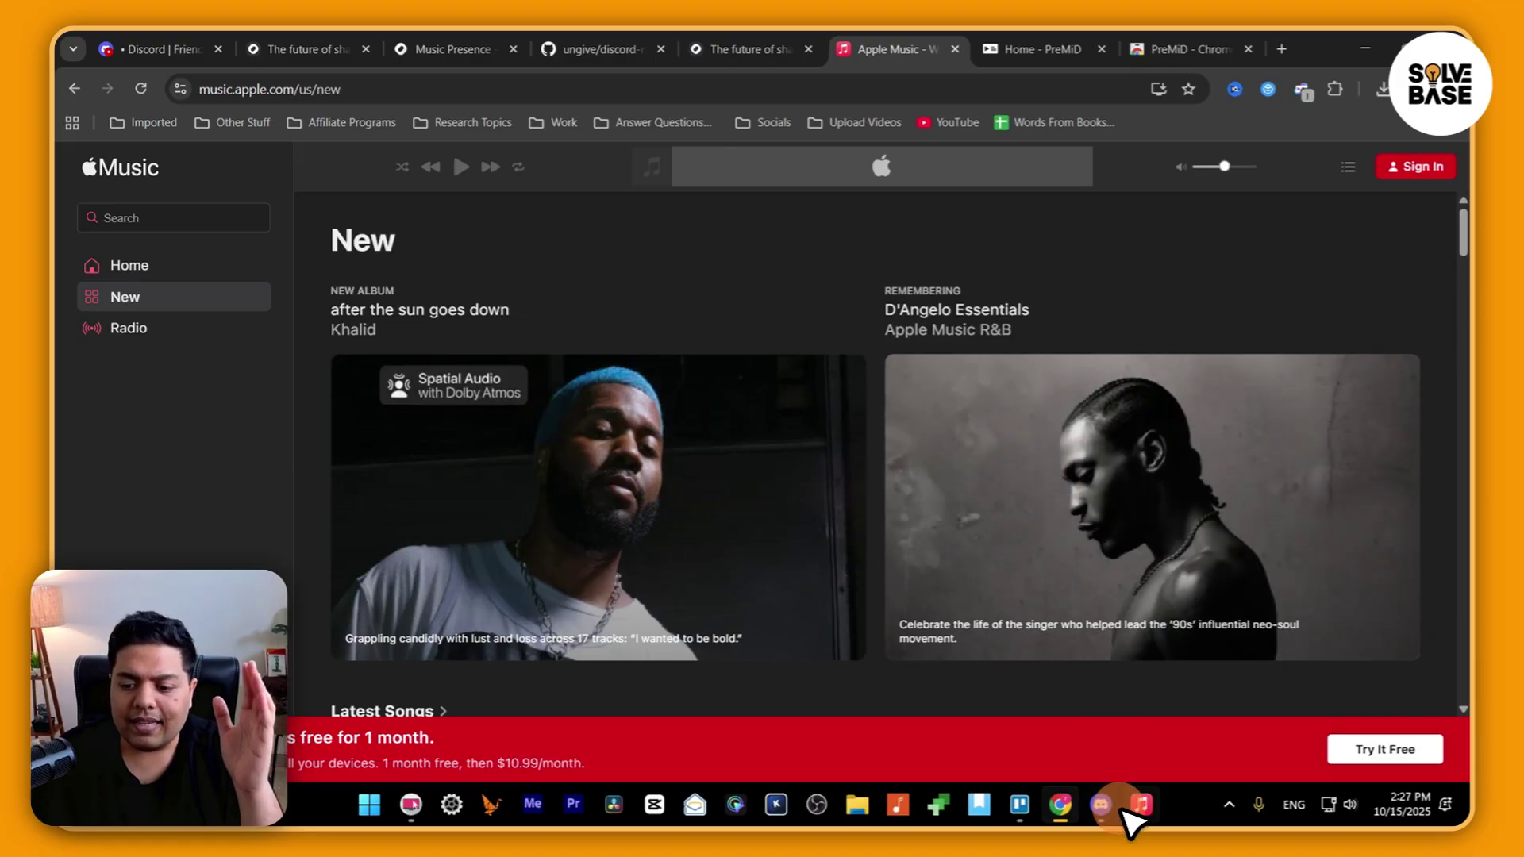
Look over the Apple Music web player's New page featuring Khalid's latest album
mouse_move(1140, 822)
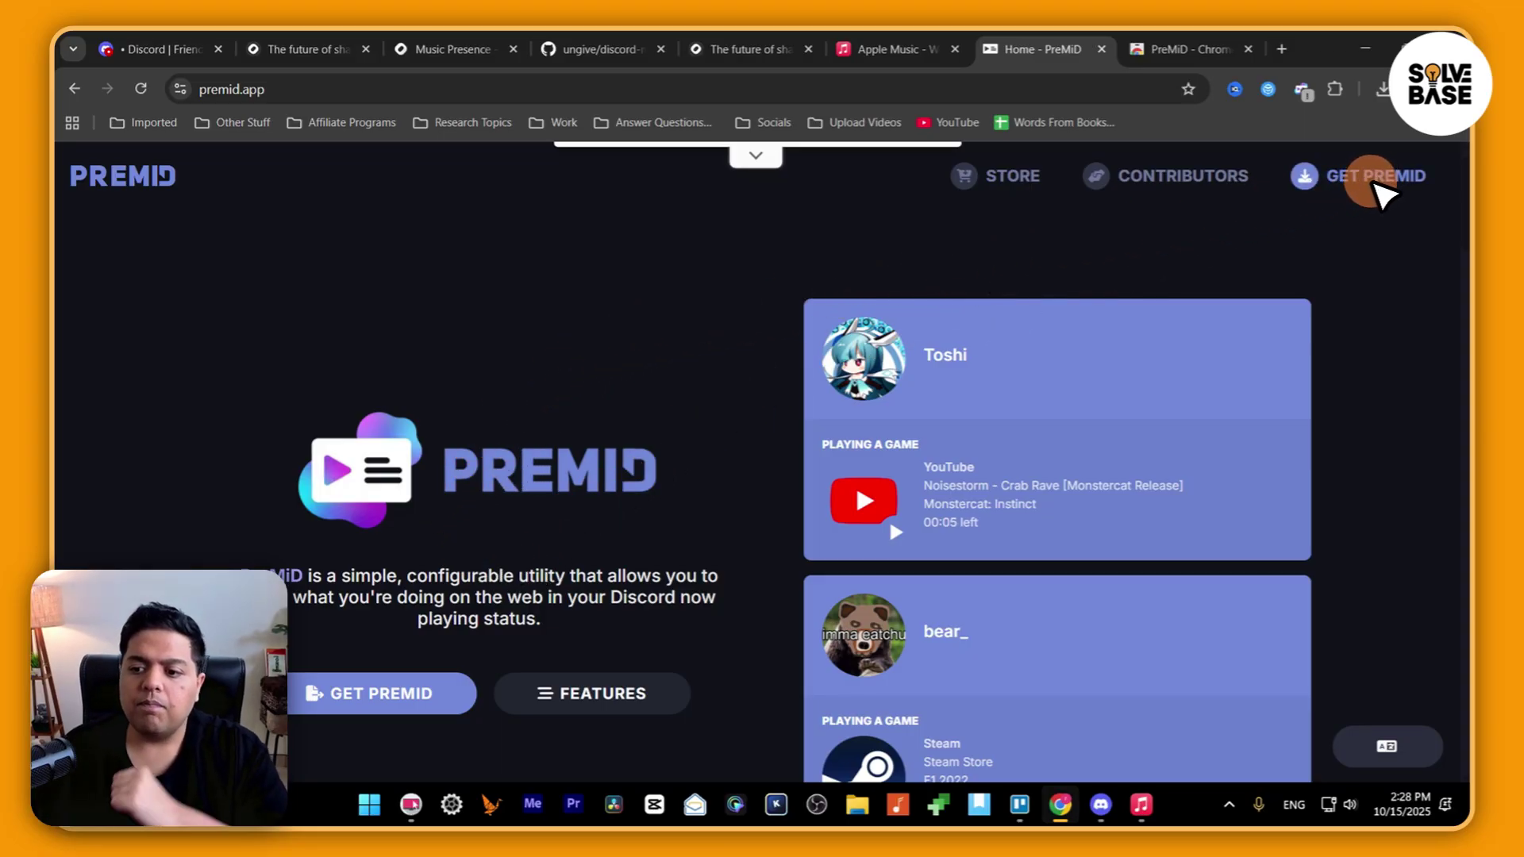
Open PreMiD's Chrome Web Store page and confirm it is already added to Chrome
left_click(1175, 50)
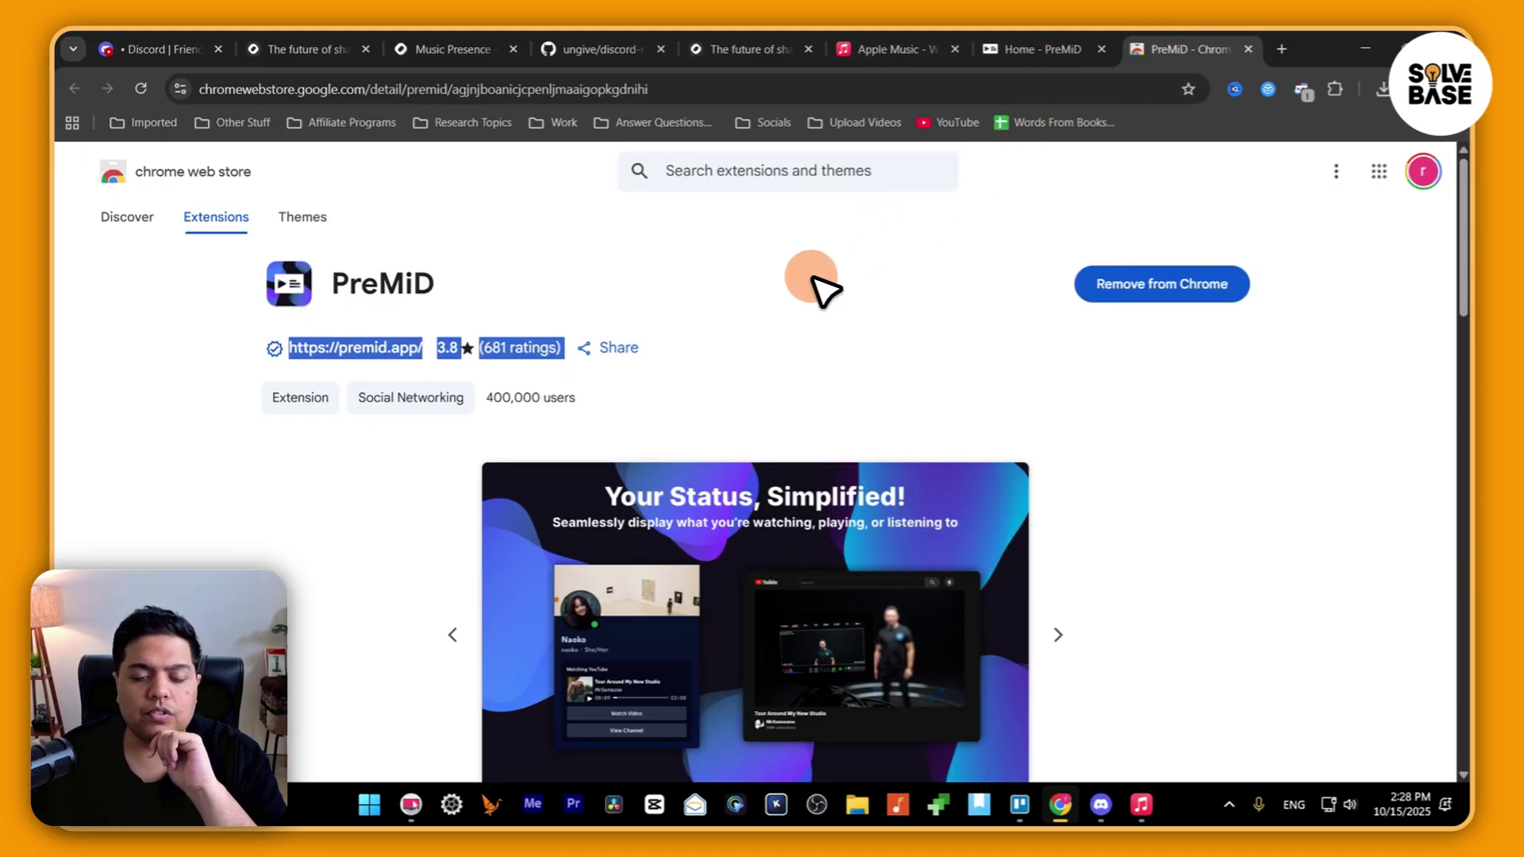
left_click(884, 281)
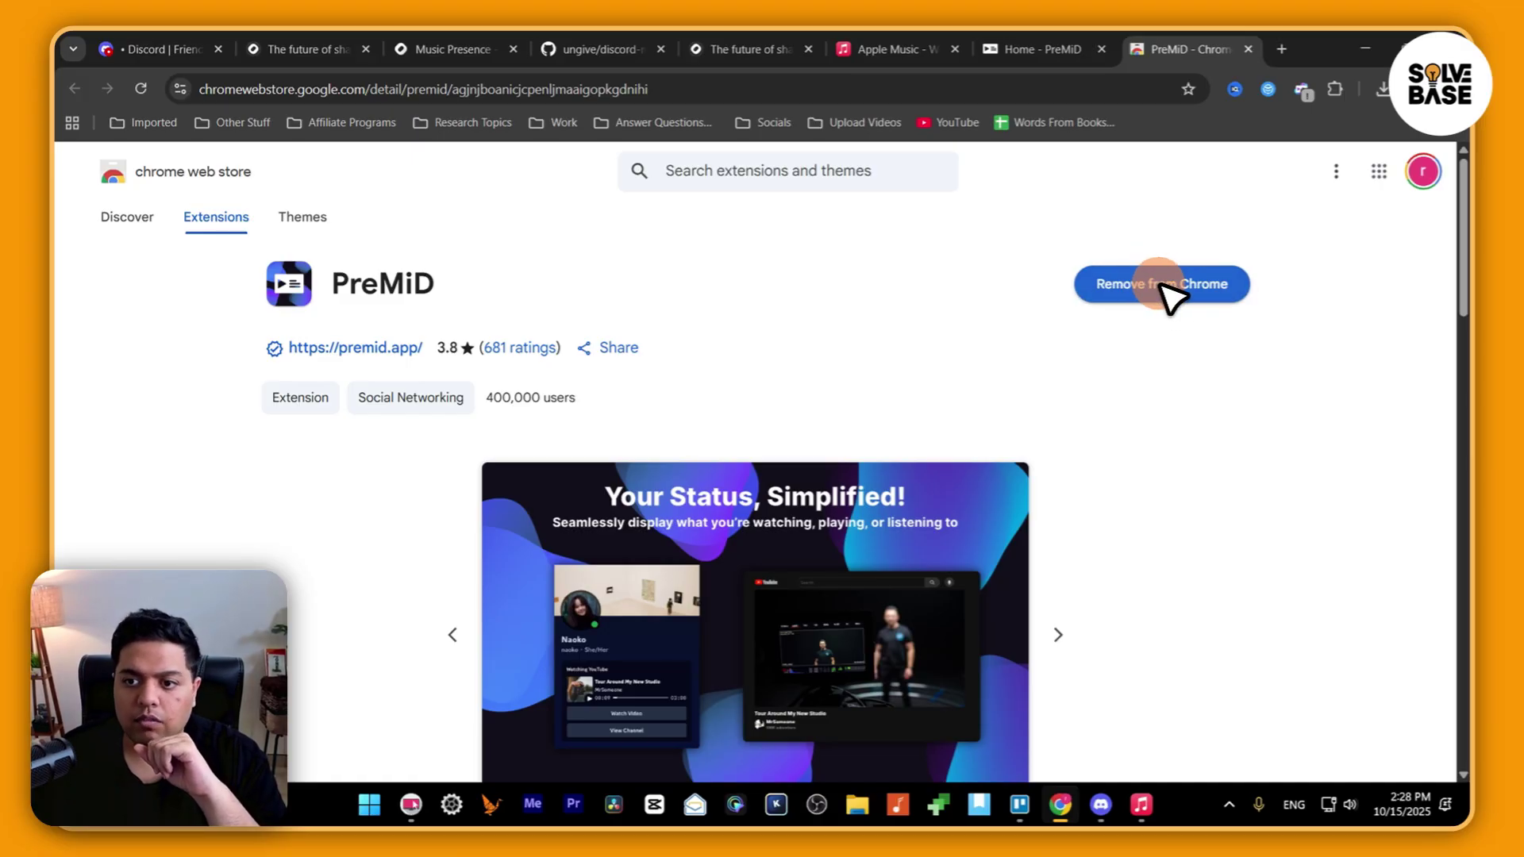
left_click(1224, 287)
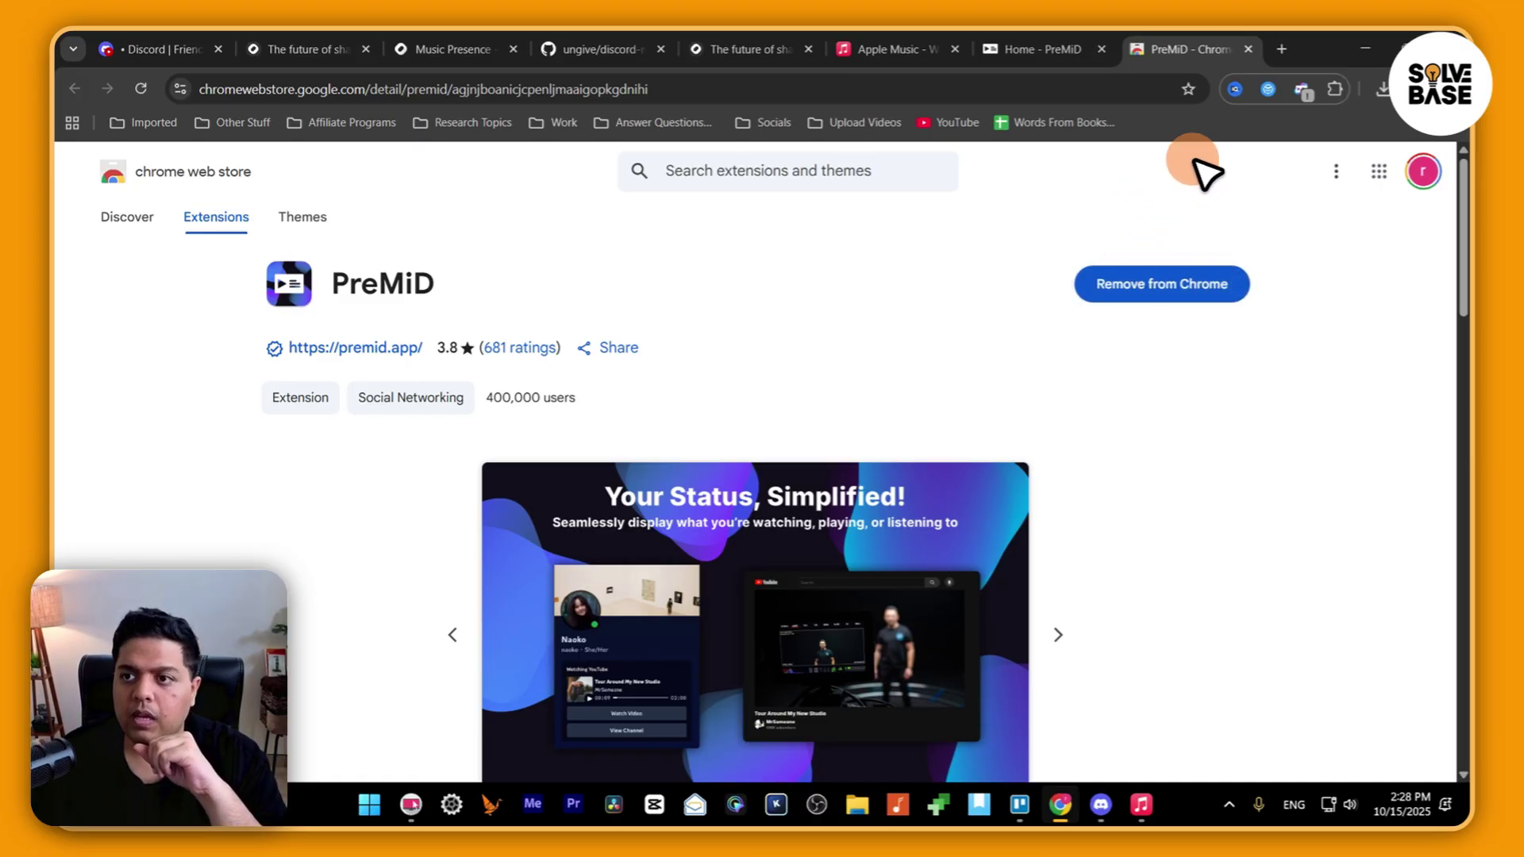
Pin the PreMiD extension and turn on Enable PreMiD in its popup settings
left_click(1336, 90)
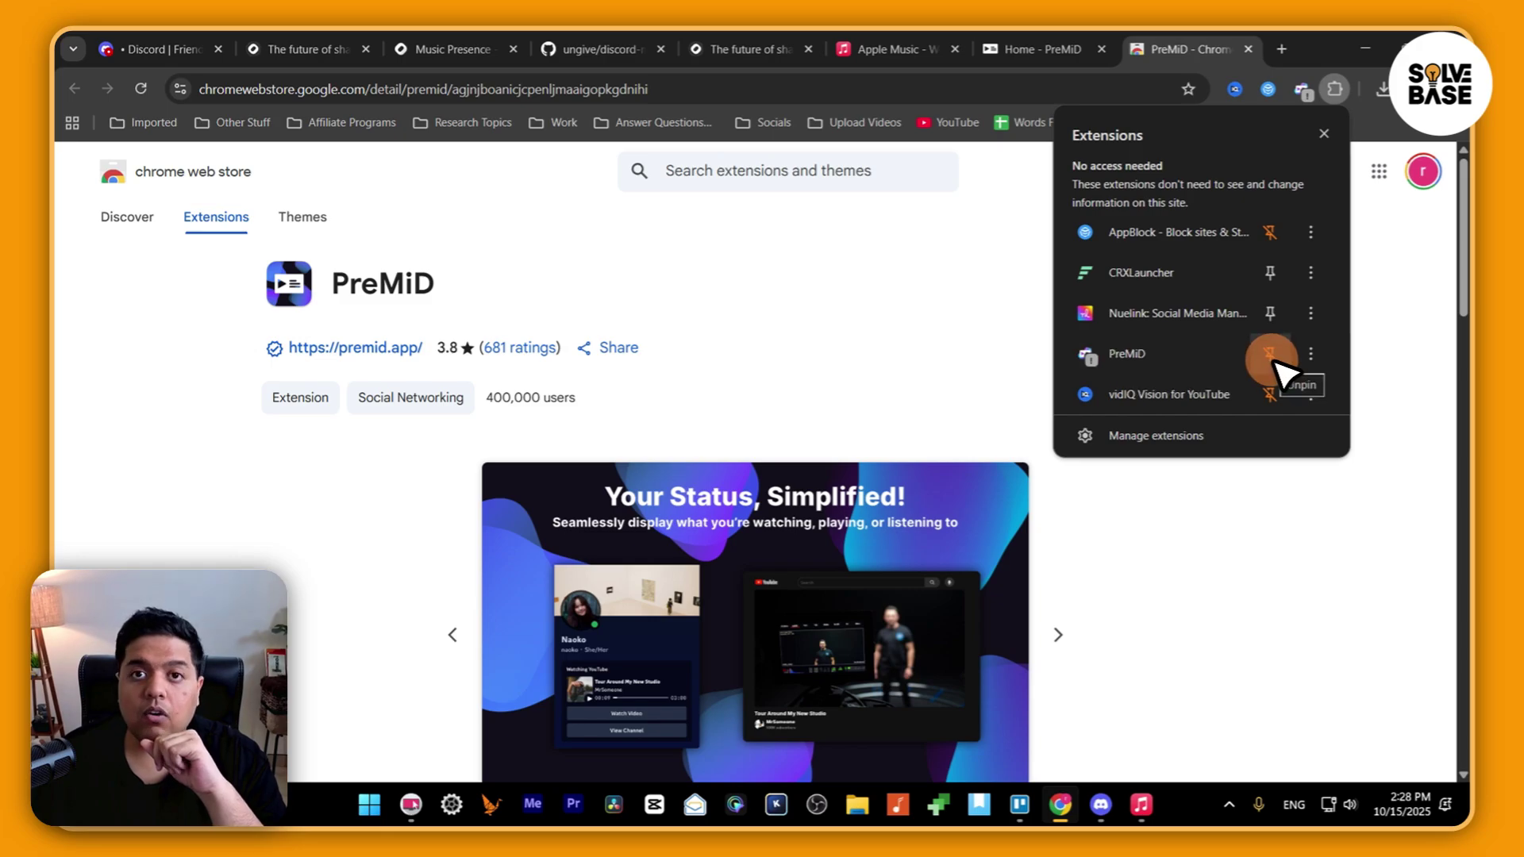
left_click(1303, 89)
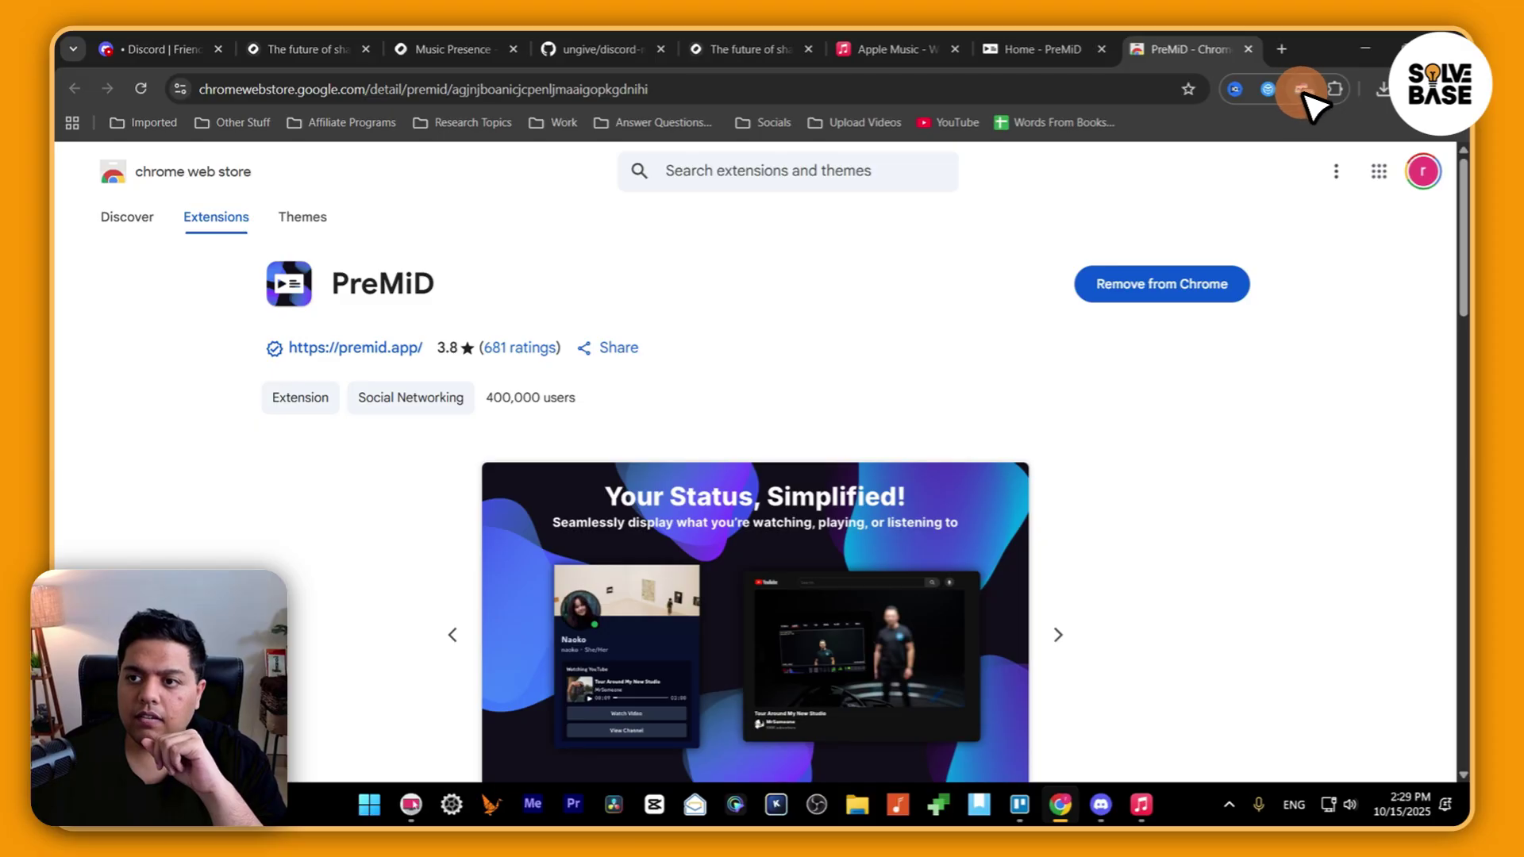
left_click(1302, 89)
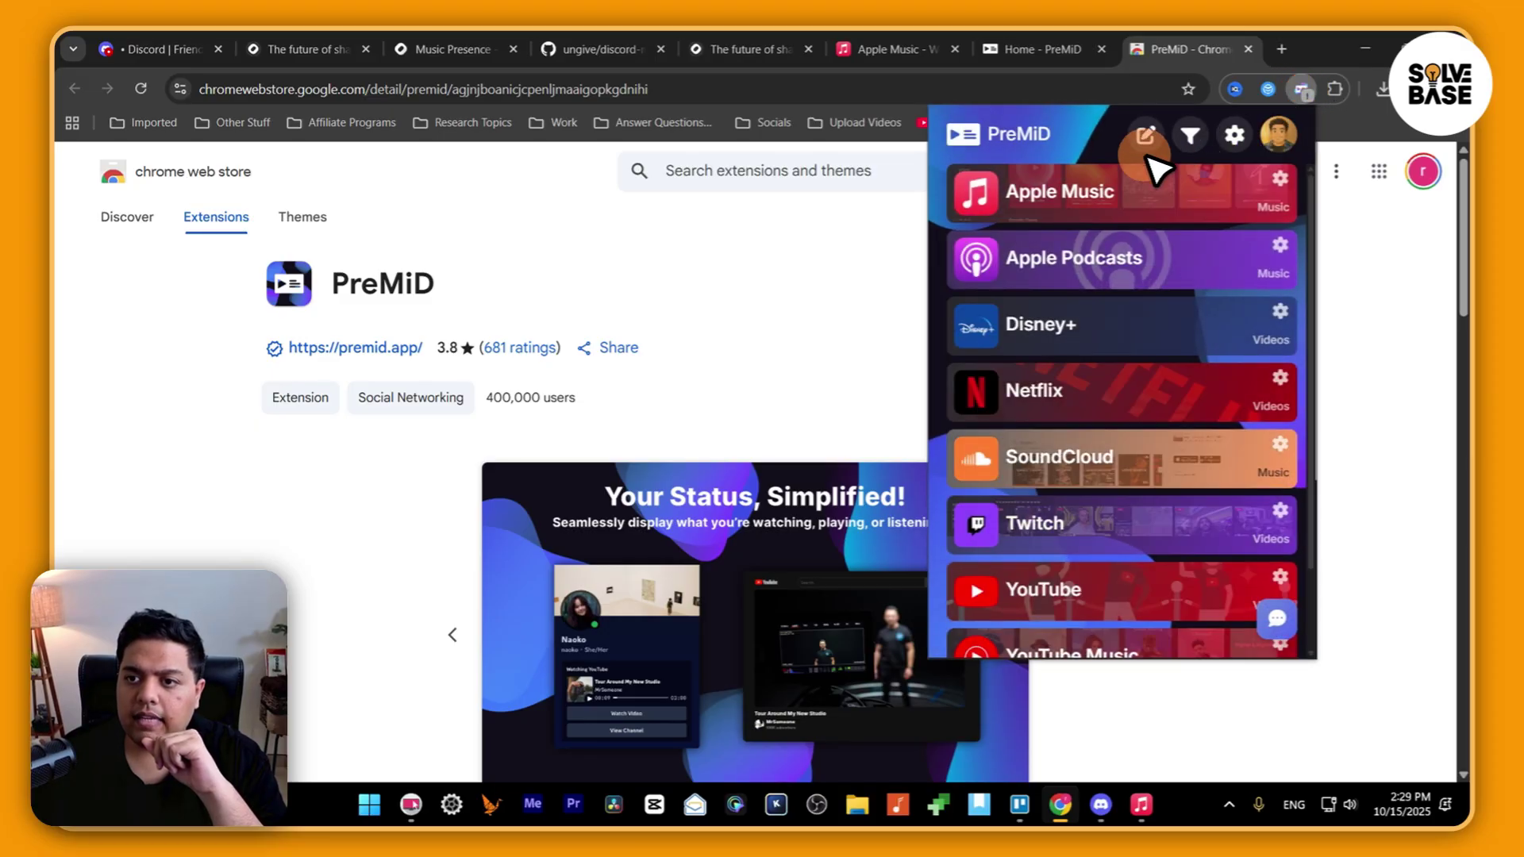
left_click(1235, 135)
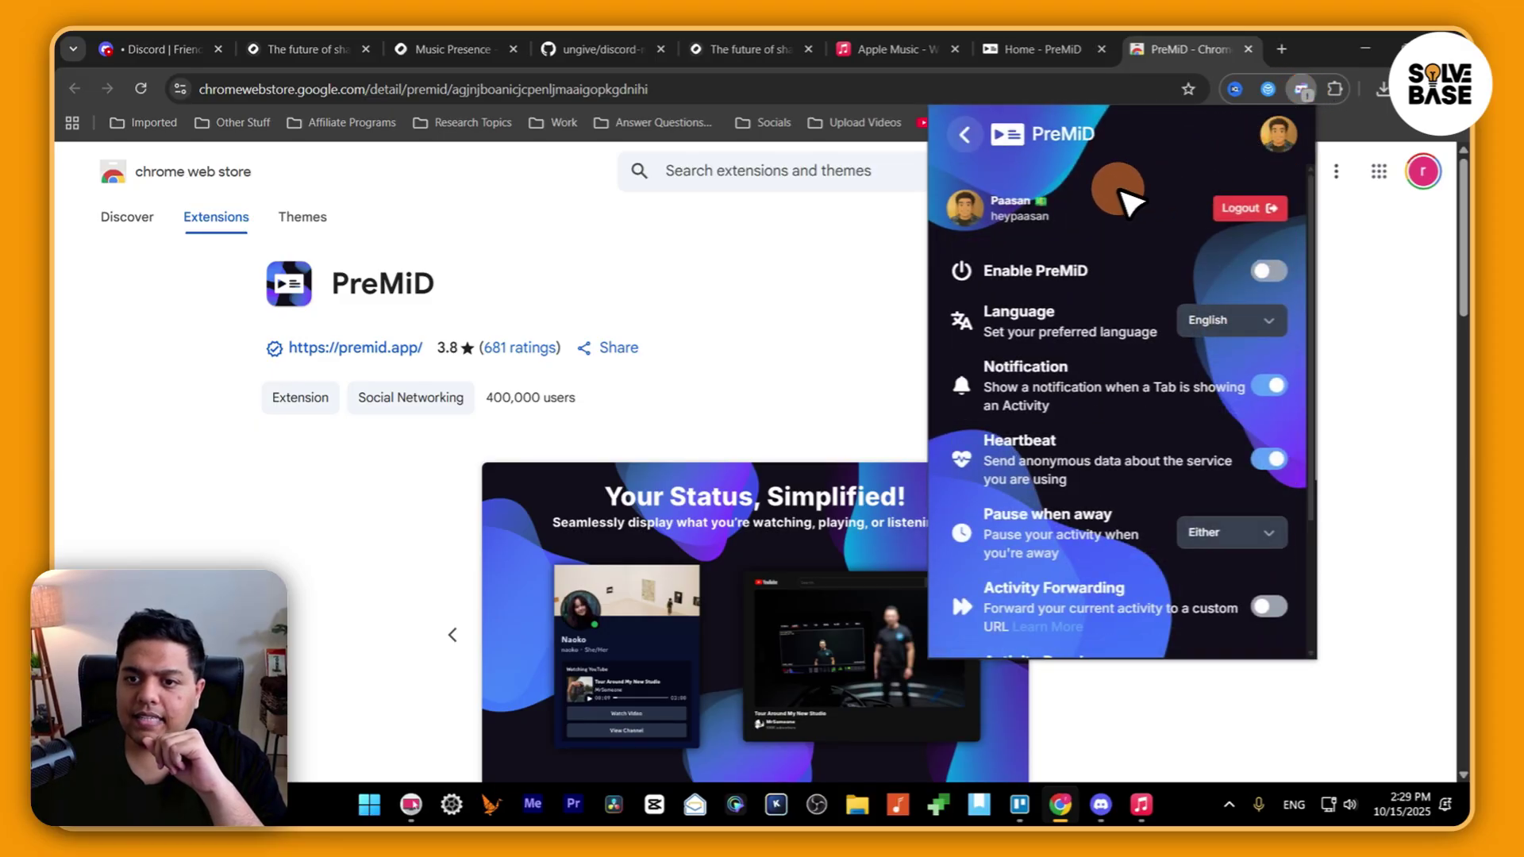
left_click(1268, 271)
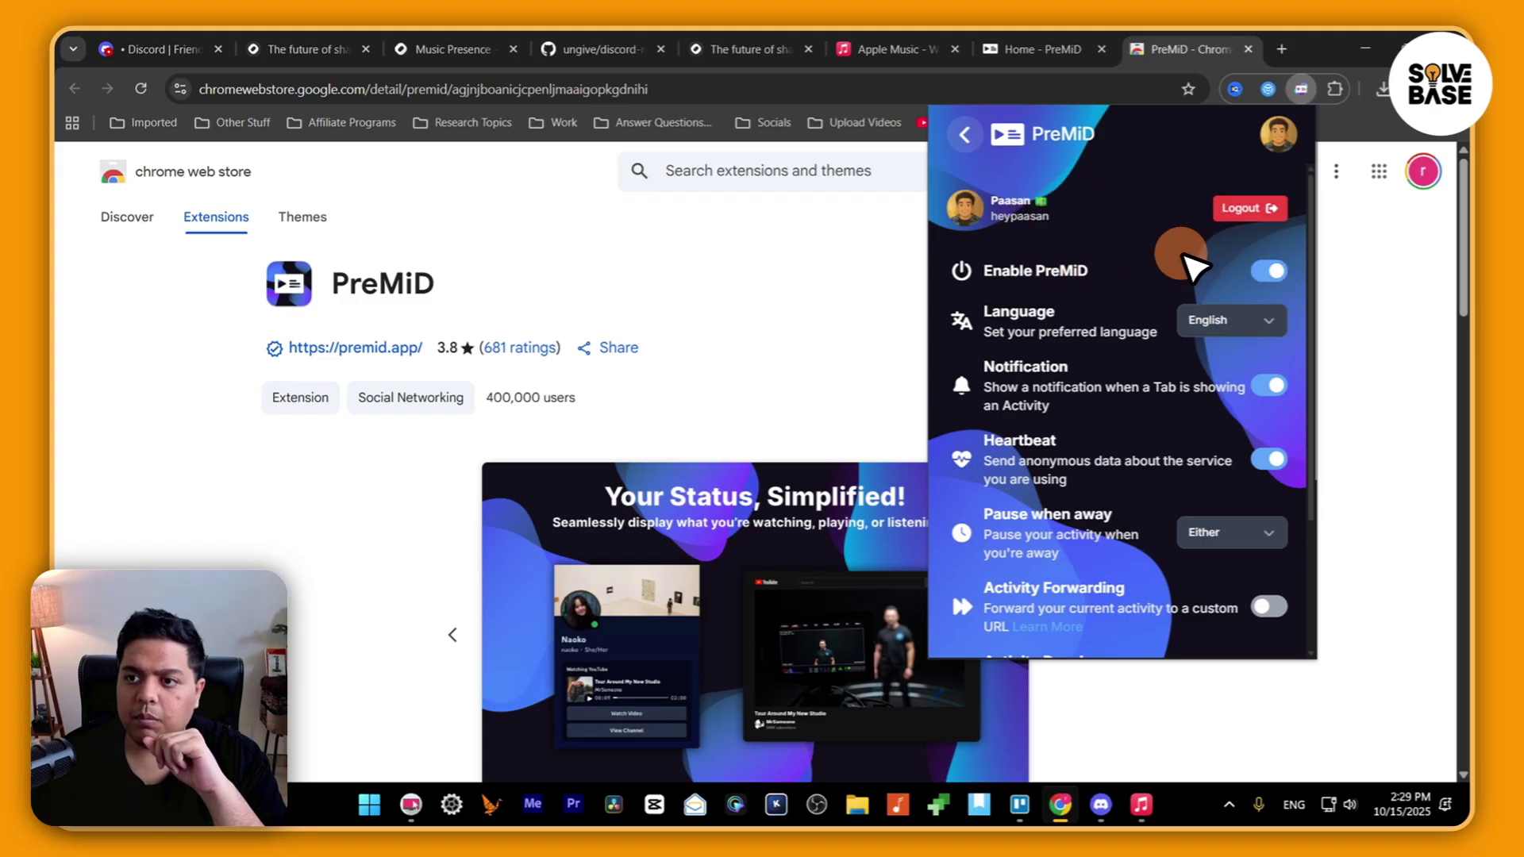
left_click(966, 134)
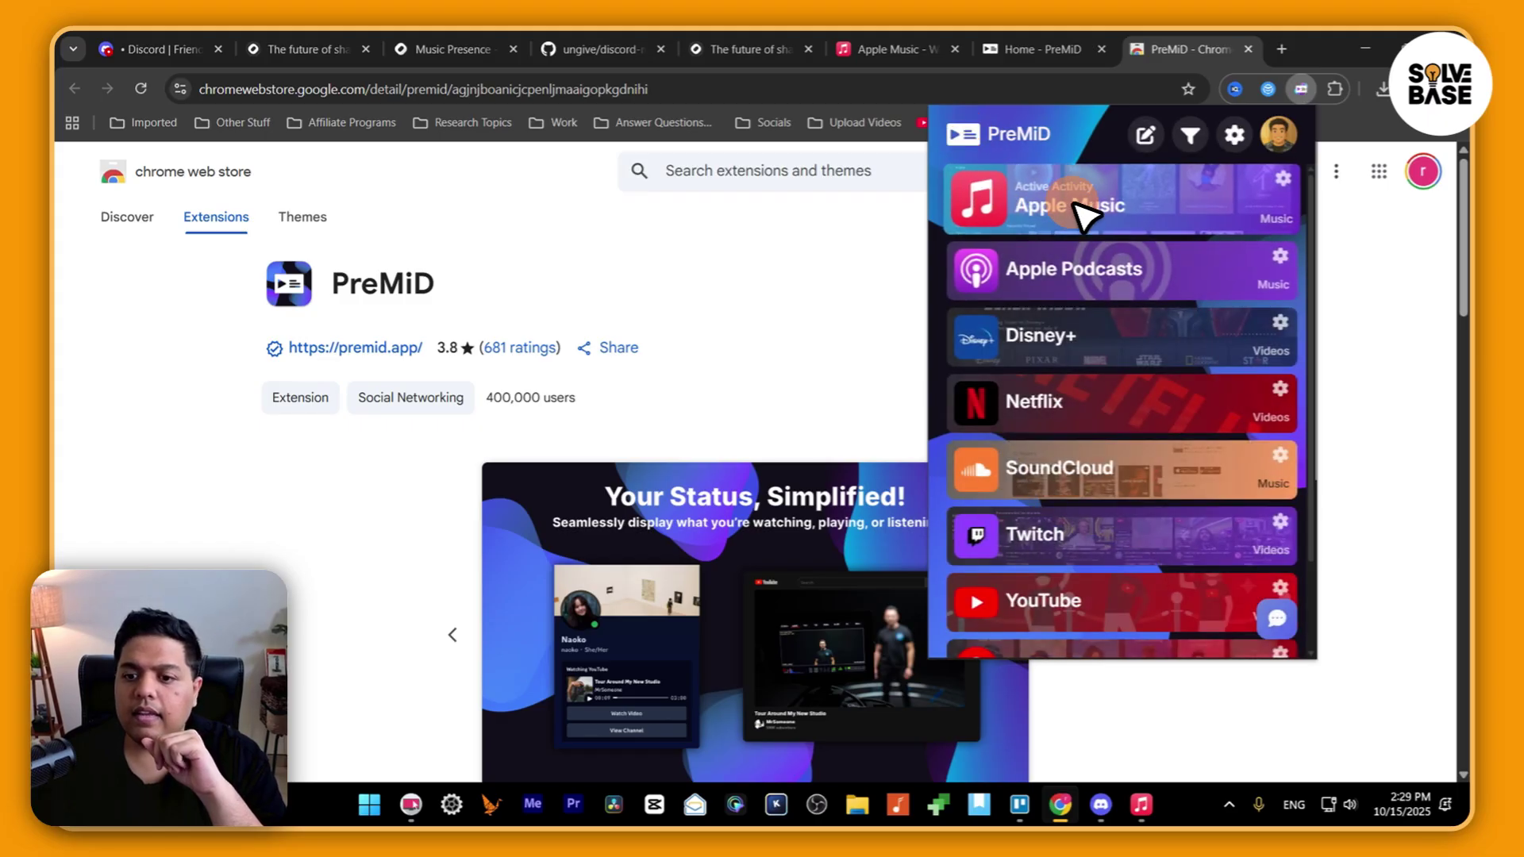
scroll(1096, 341, "down", 1)
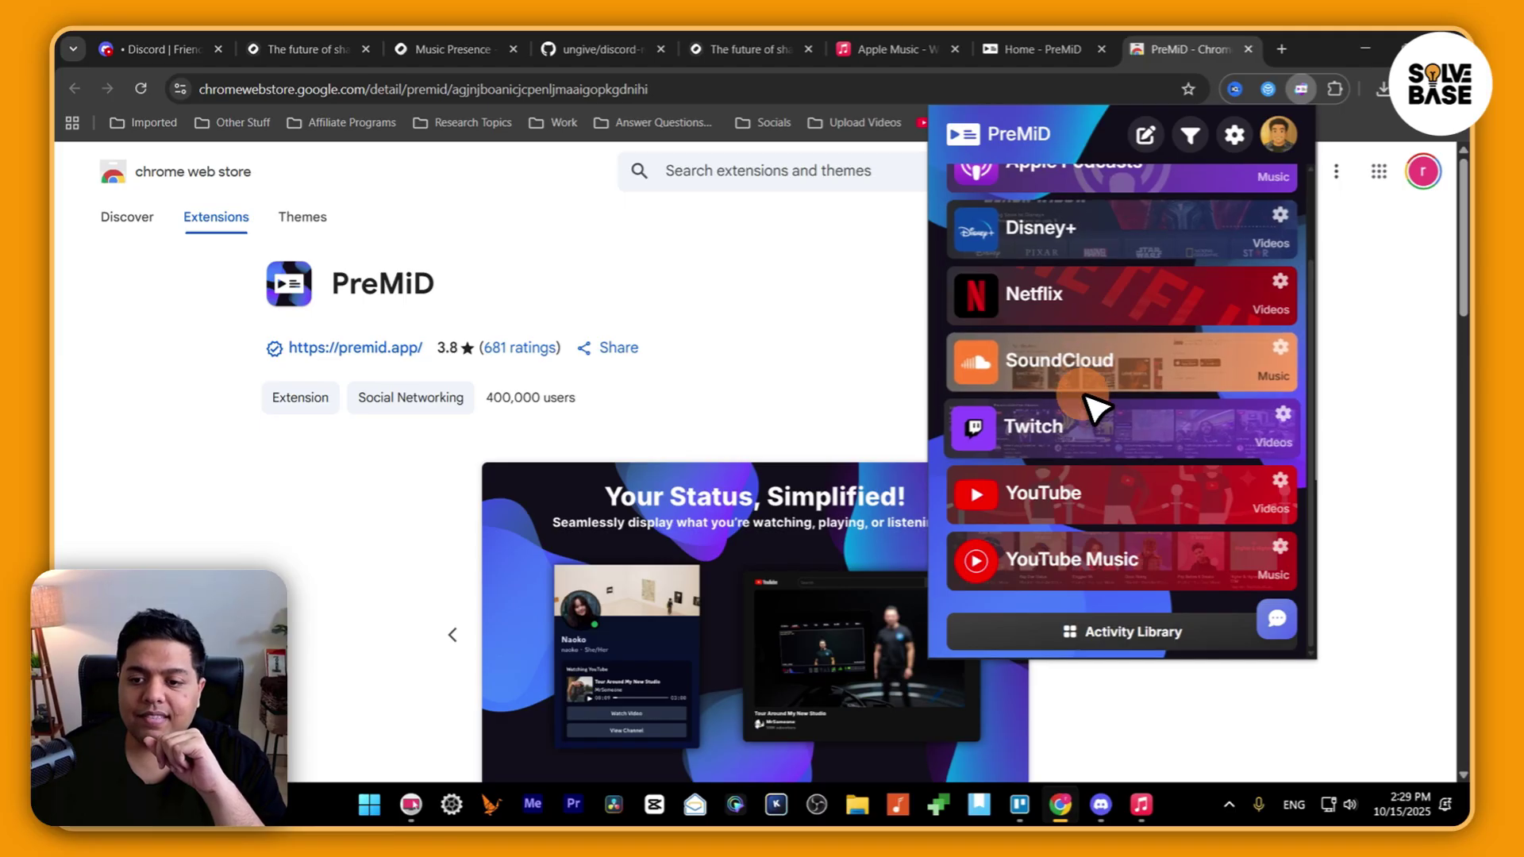
Open the PreMiD activity library store and browse its presences
left_click(1098, 632)
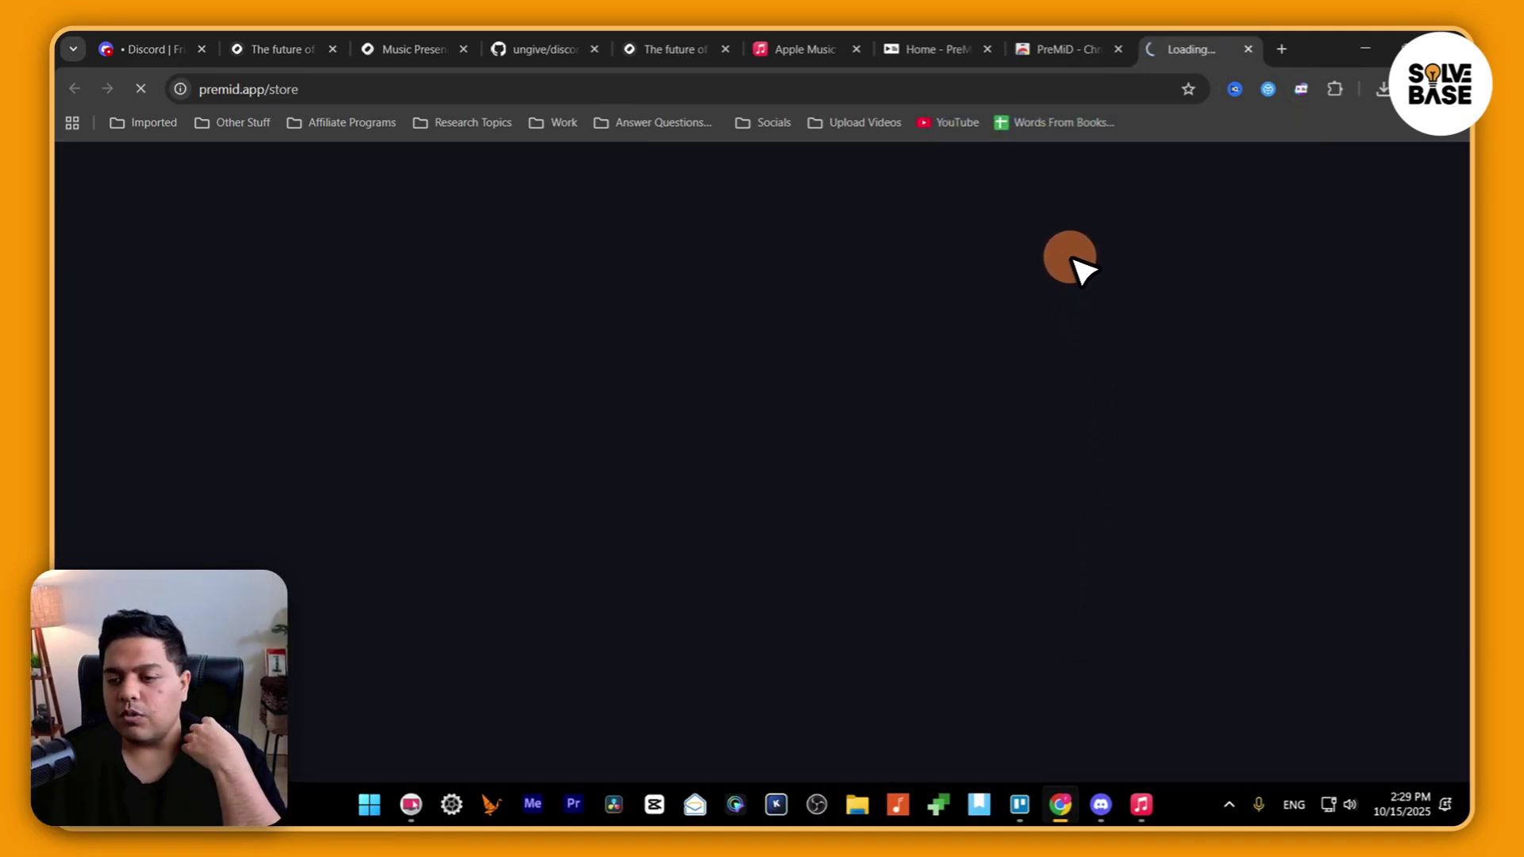
scroll(778, 571, "down", 5)
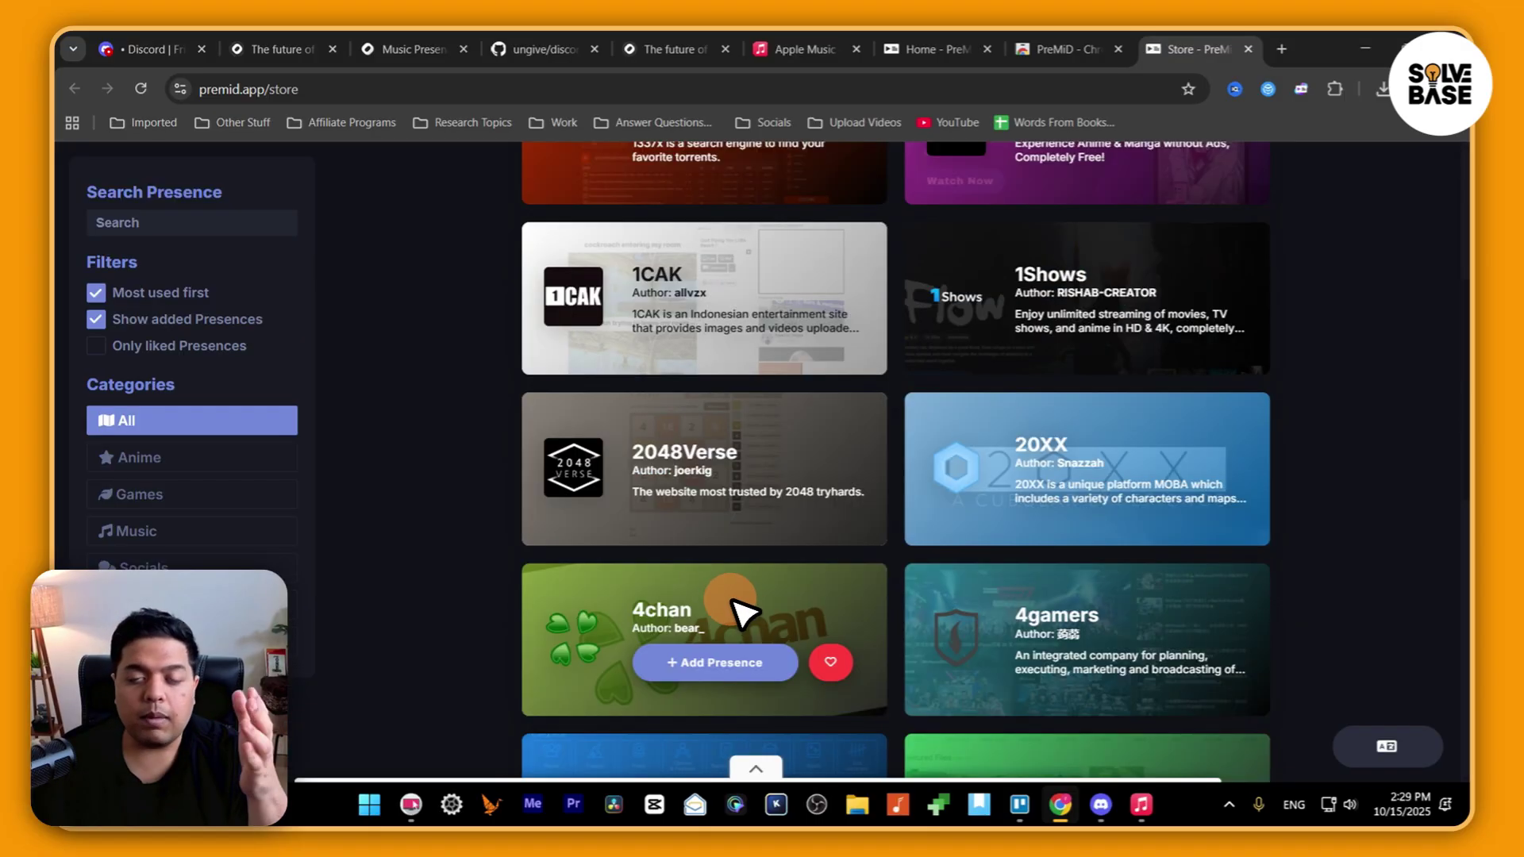
scroll(833, 438, "up", 5)
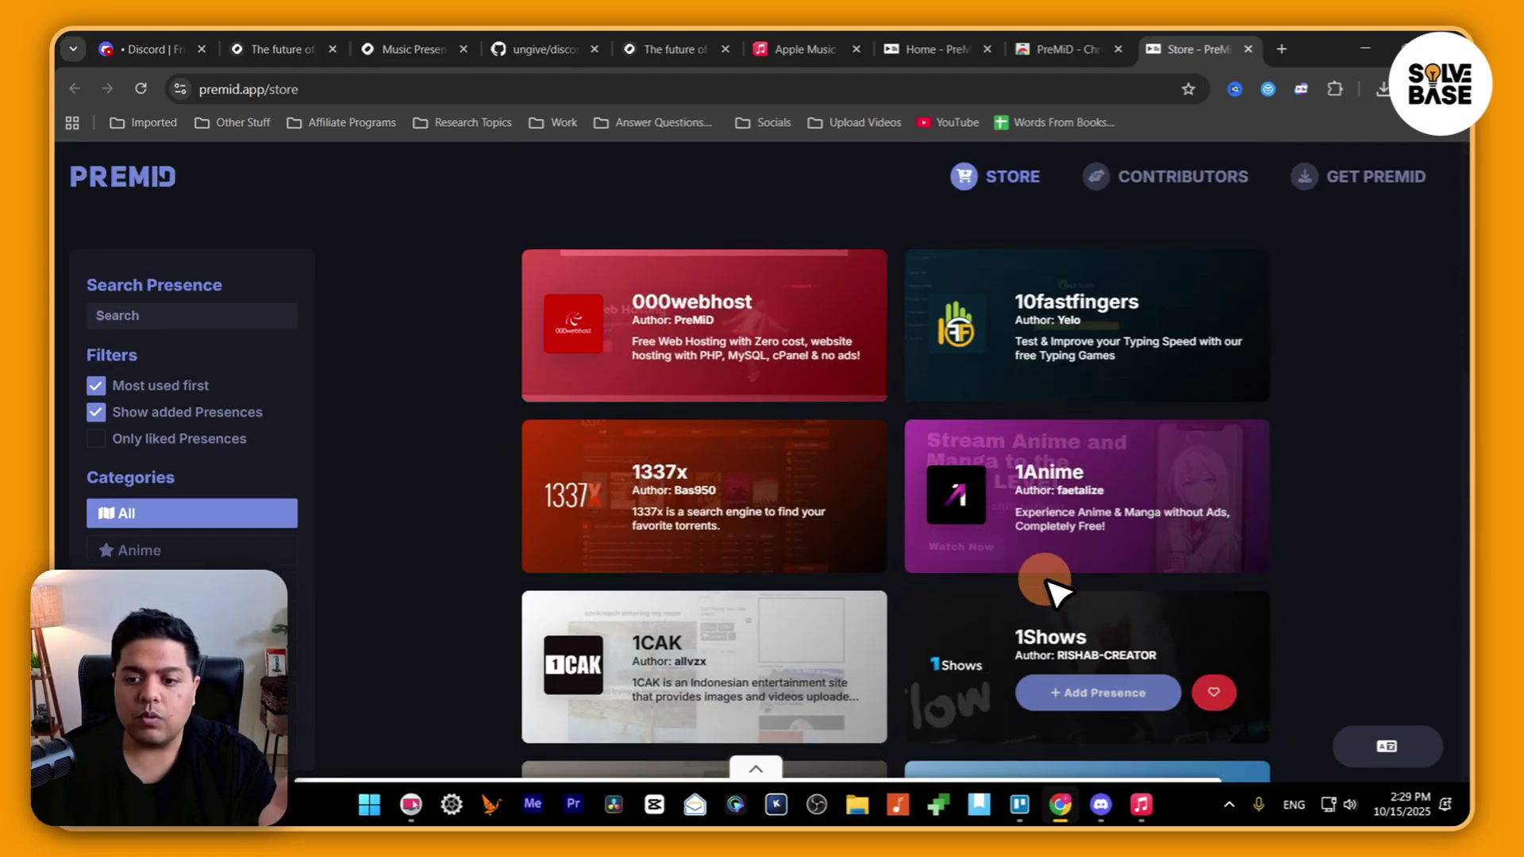
scroll(1040, 603, "down", 5)
scroll(1032, 609, "up", 1)
scroll(1056, 539, "down", 2)
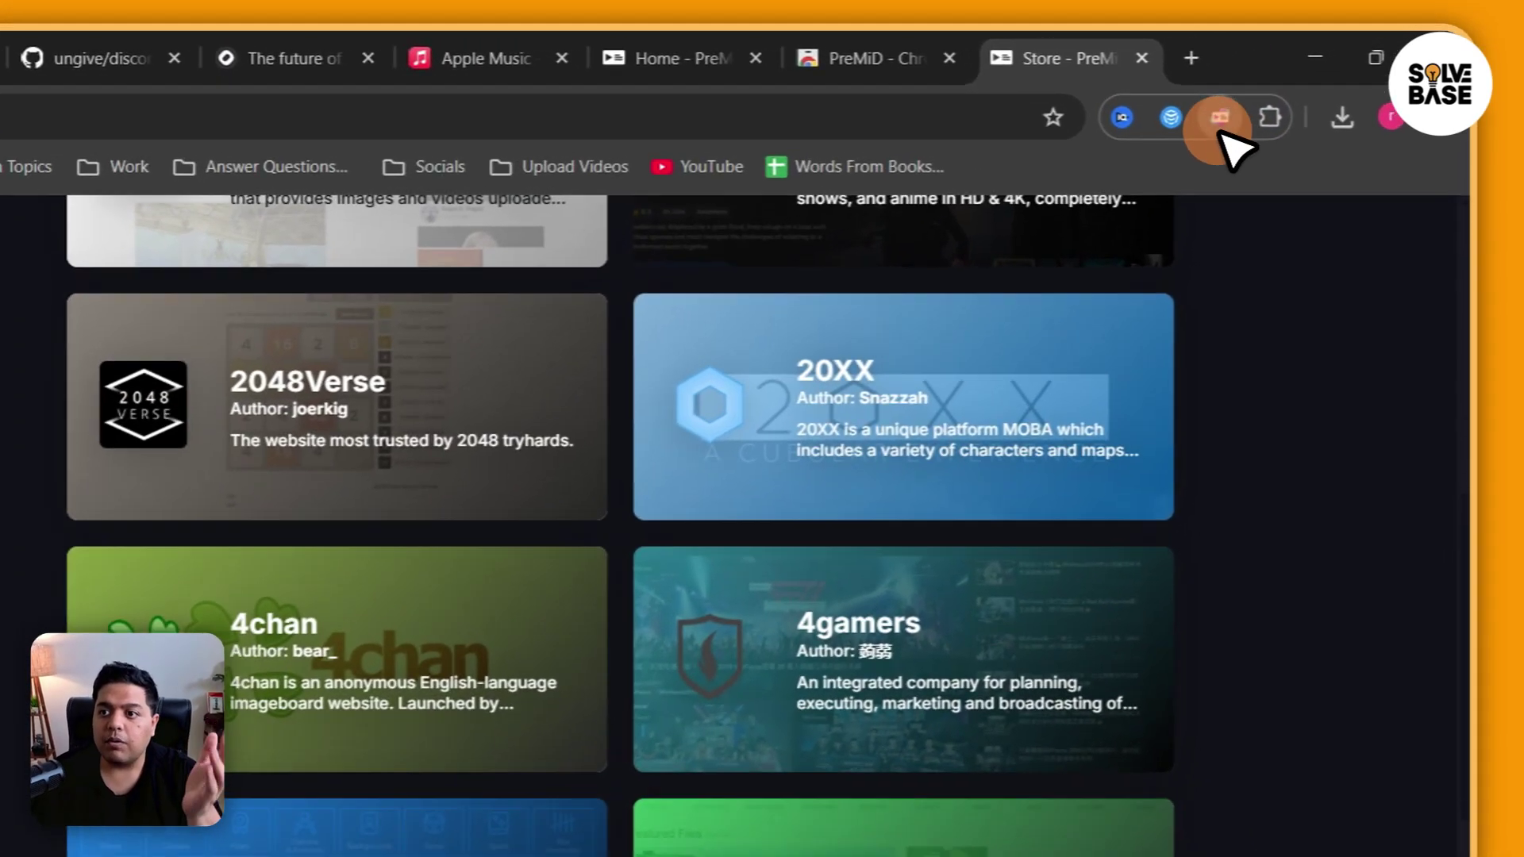
Search the store for 'apple music' to show only the Apple Music presence
left_click(1221, 127)
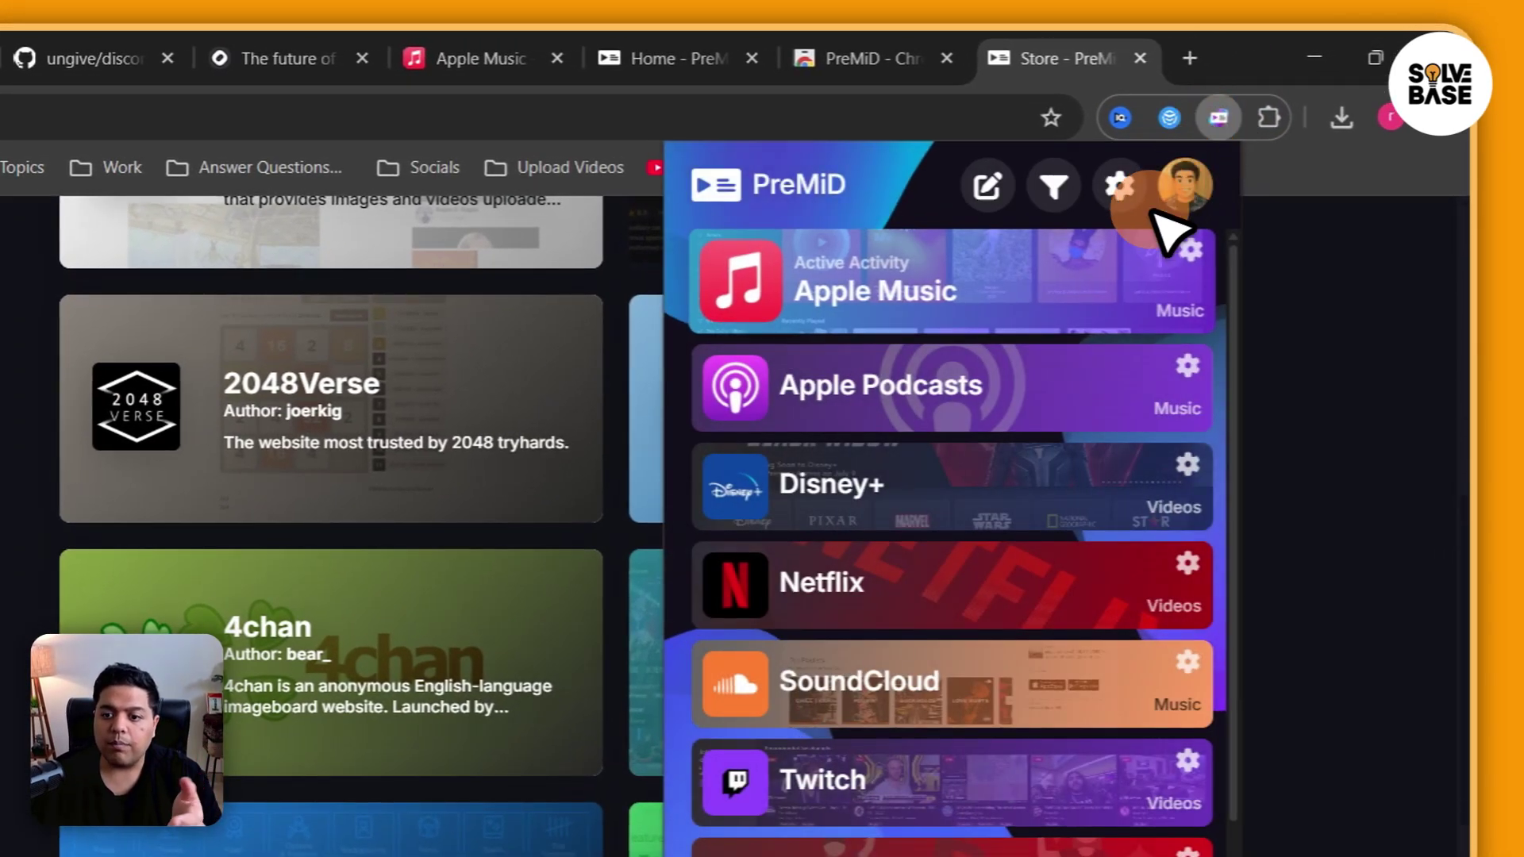
scroll(881, 401, "down", 2)
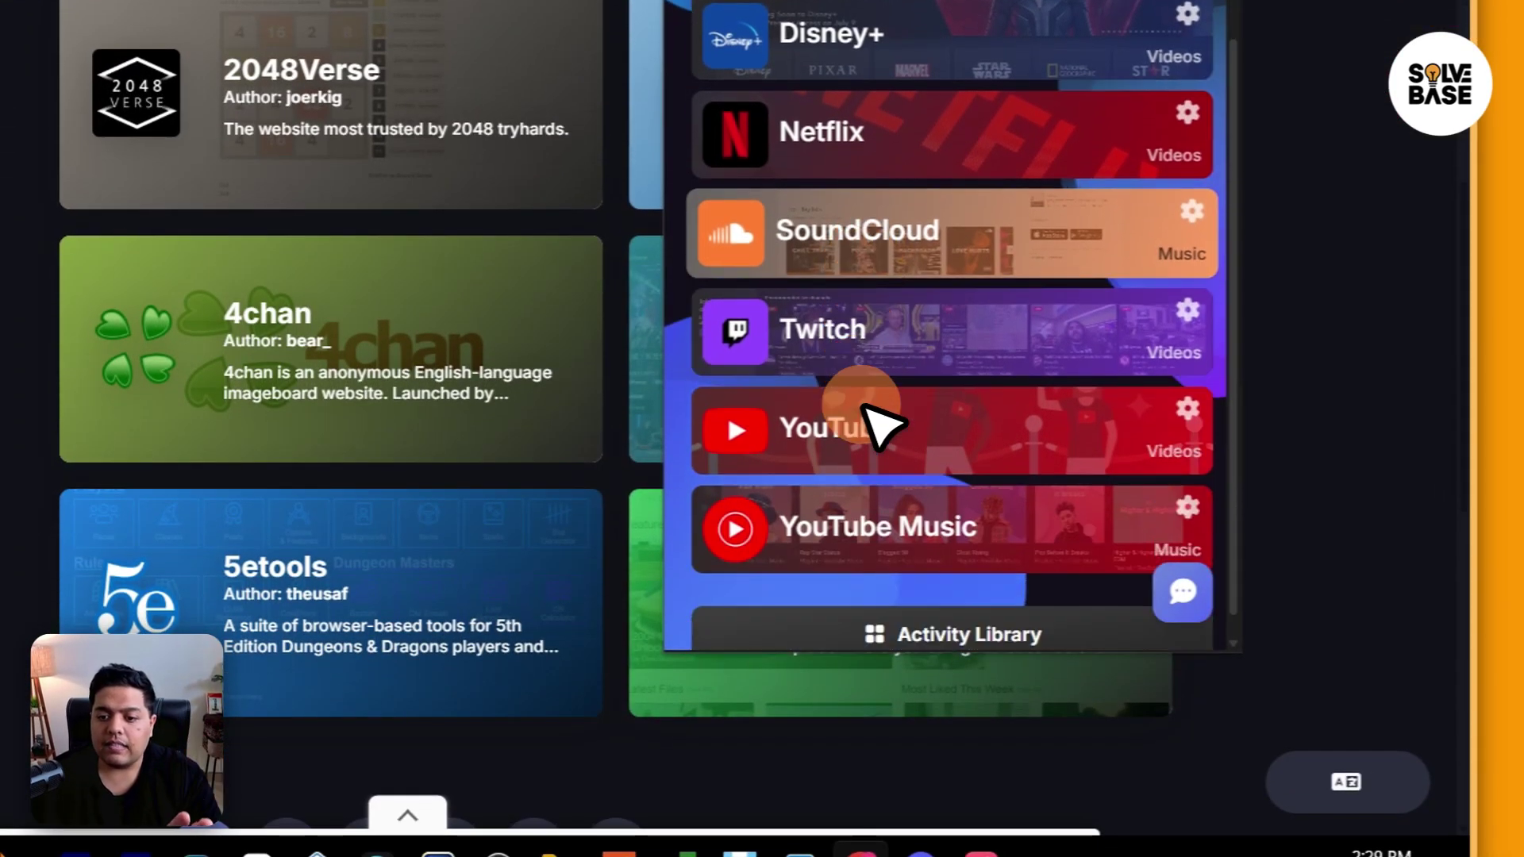
scroll(912, 367, "up", 3)
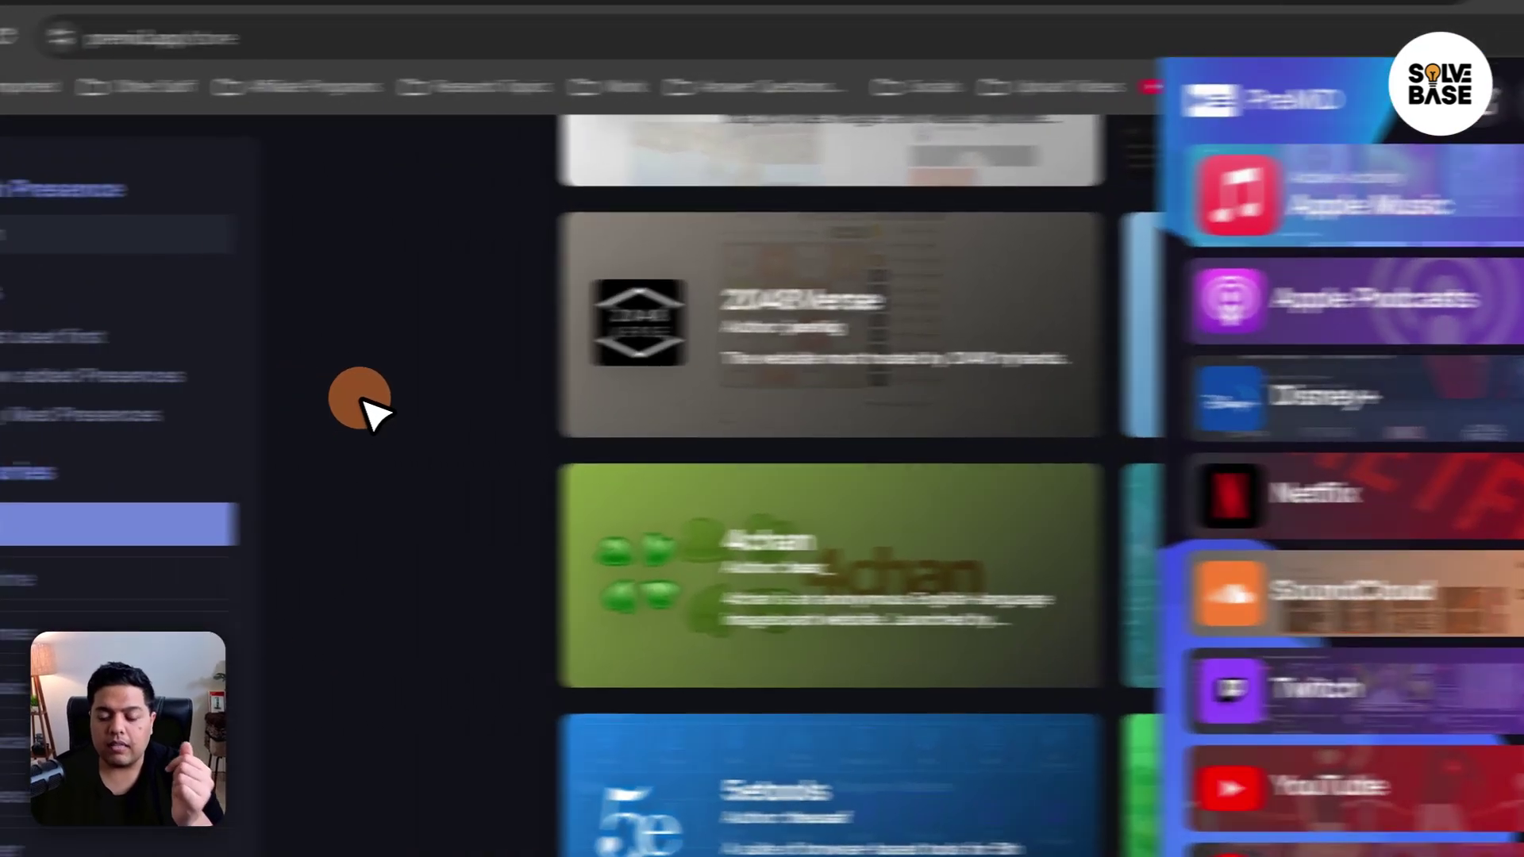
left_click(387, 338)
scroll(372, 399, "up", 4)
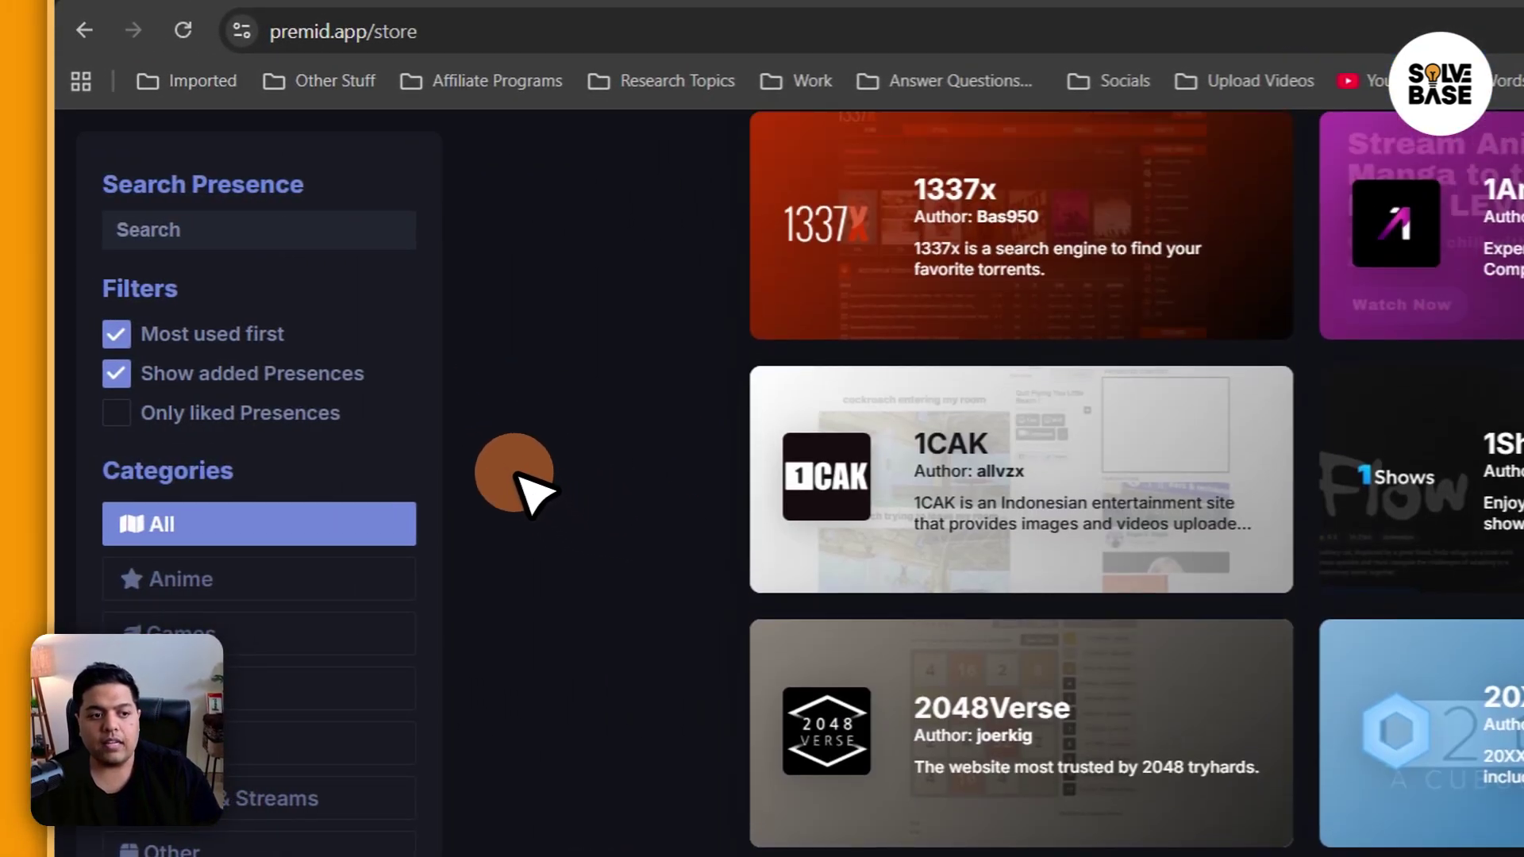
left_click(209, 230)
type("apple music")
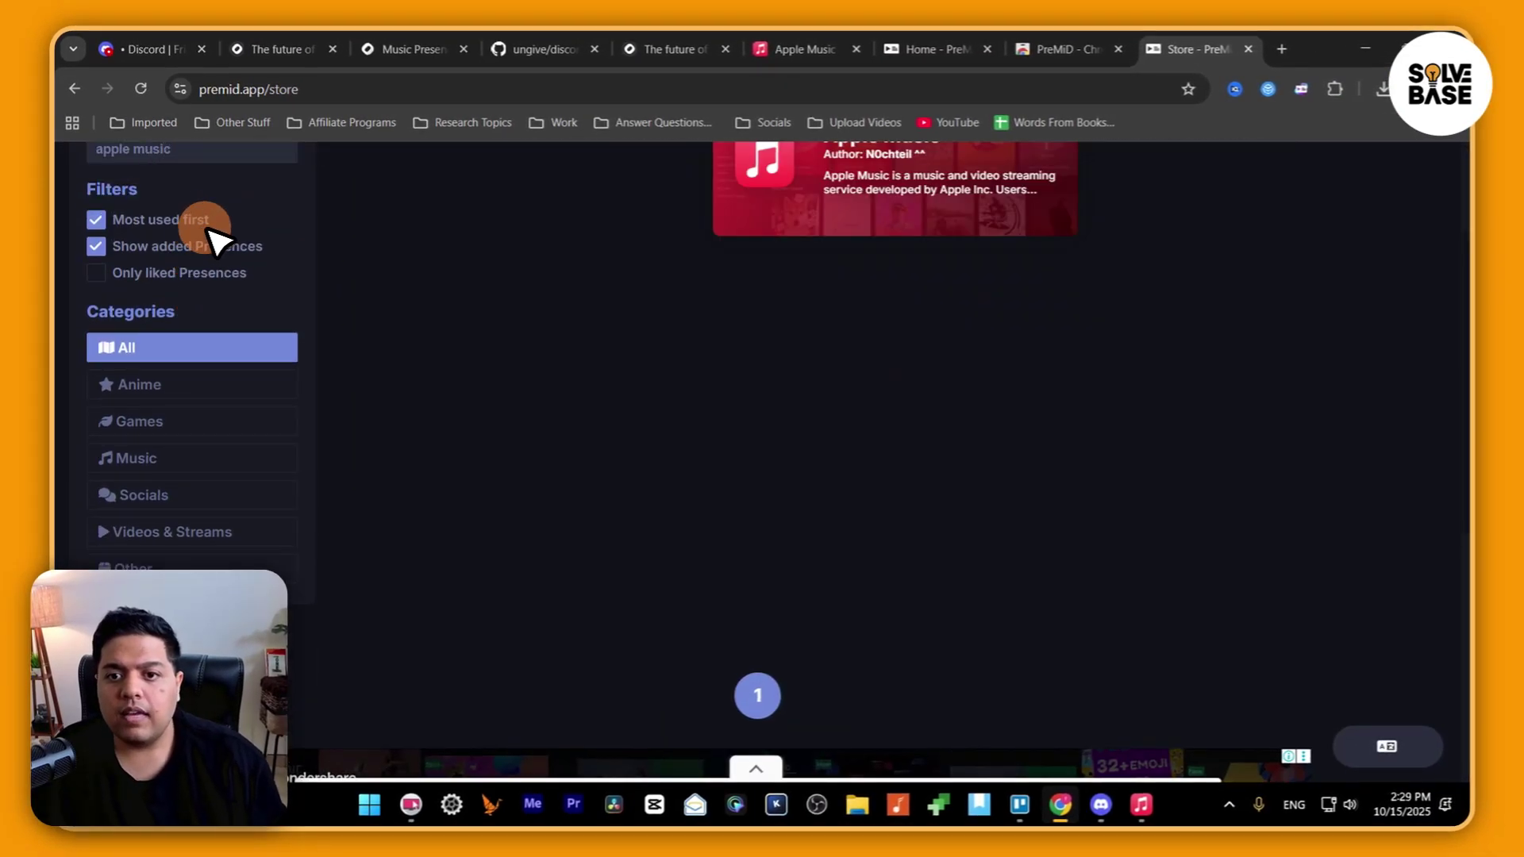
scroll(932, 334, "up", 2)
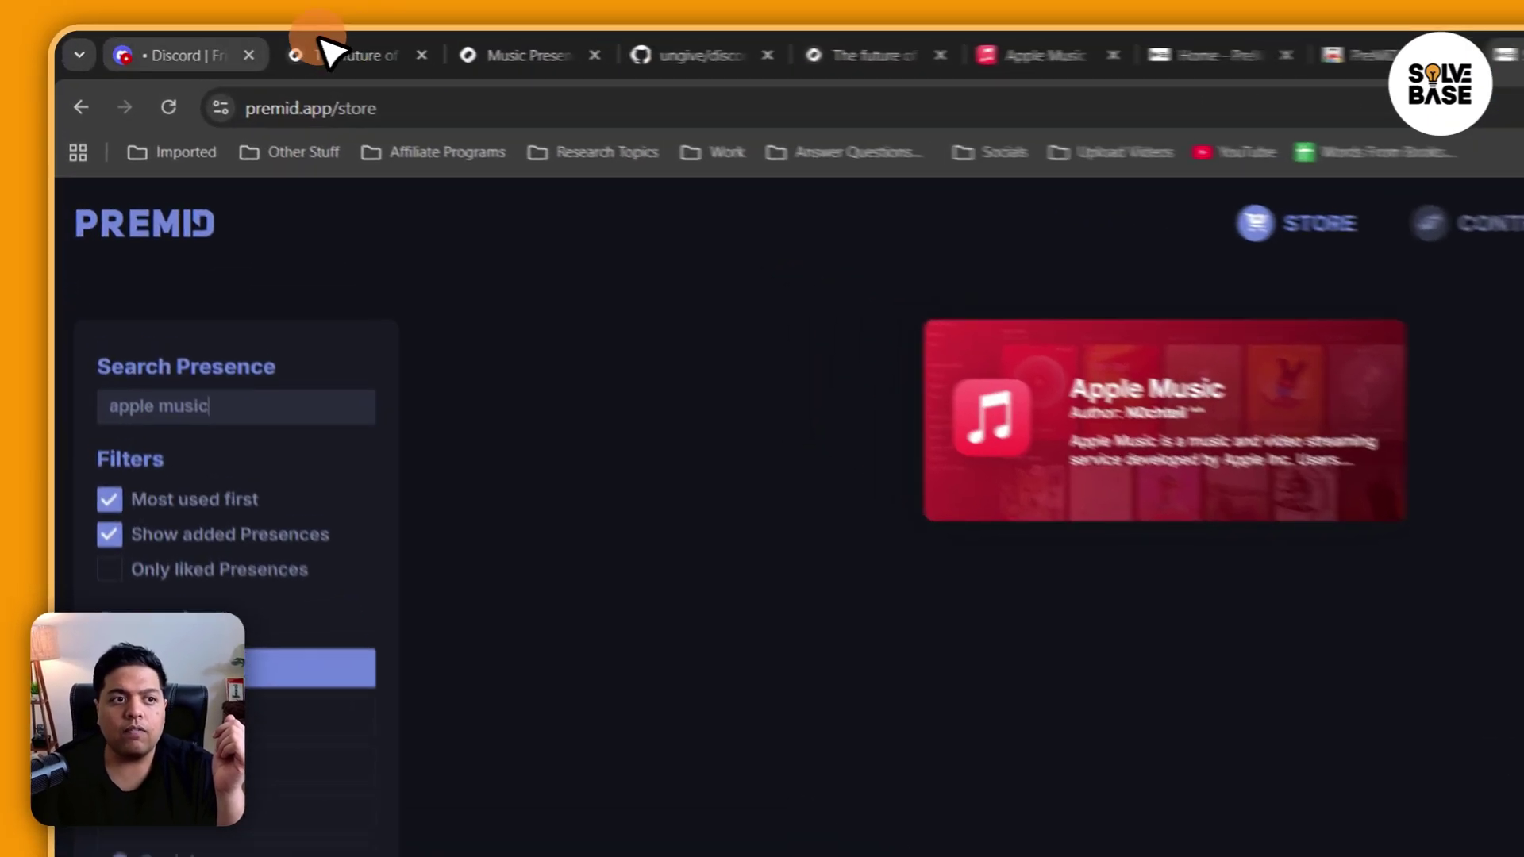
Open your member profile card in SolveBase HQ to confirm it shows Listening to Apple Music with Blessings
left_click(266, 54)
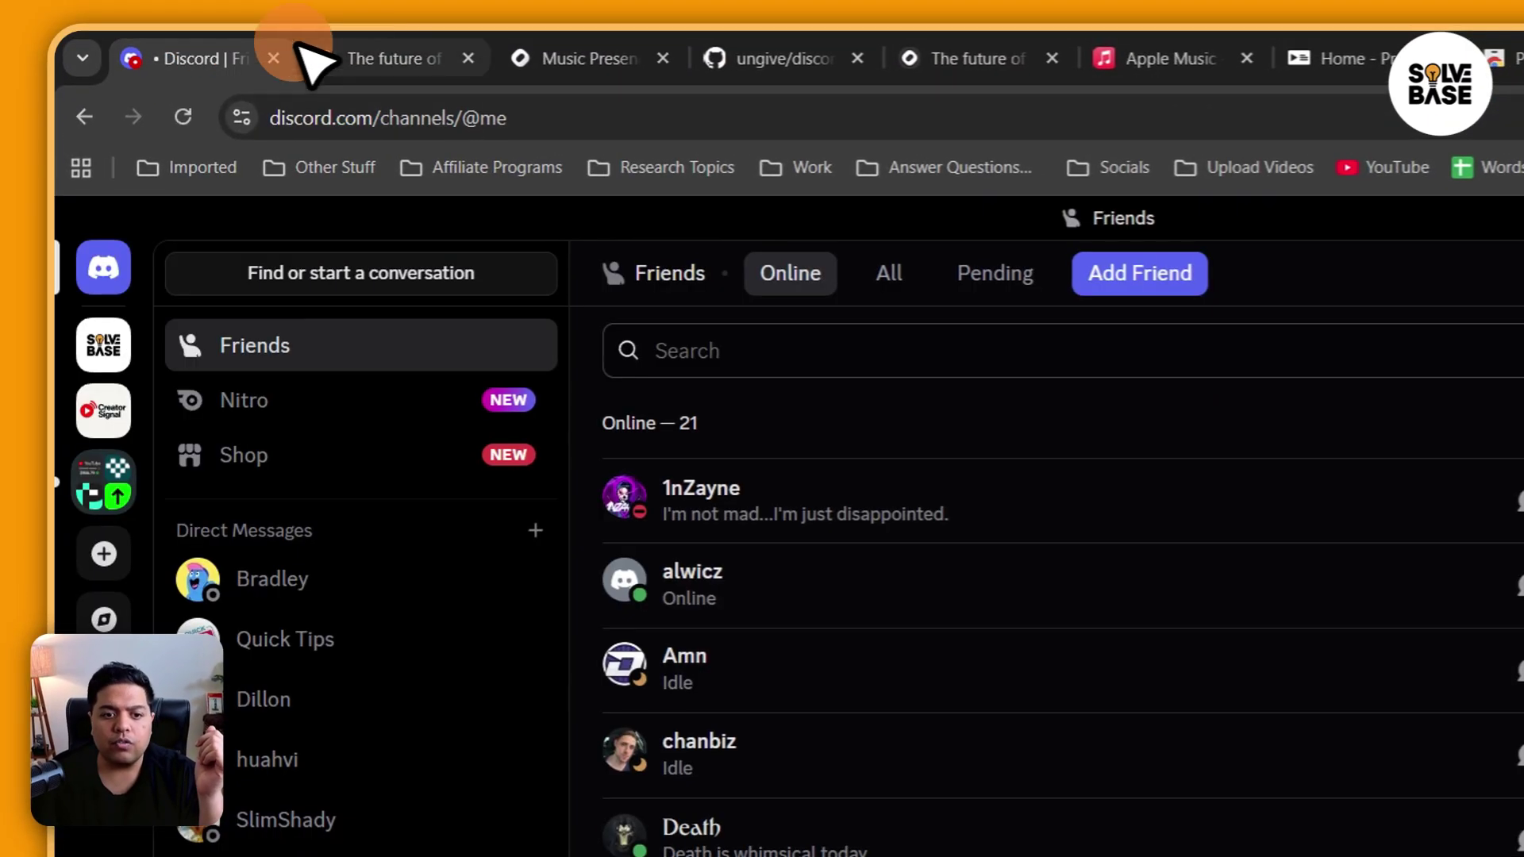
left_click(96, 306)
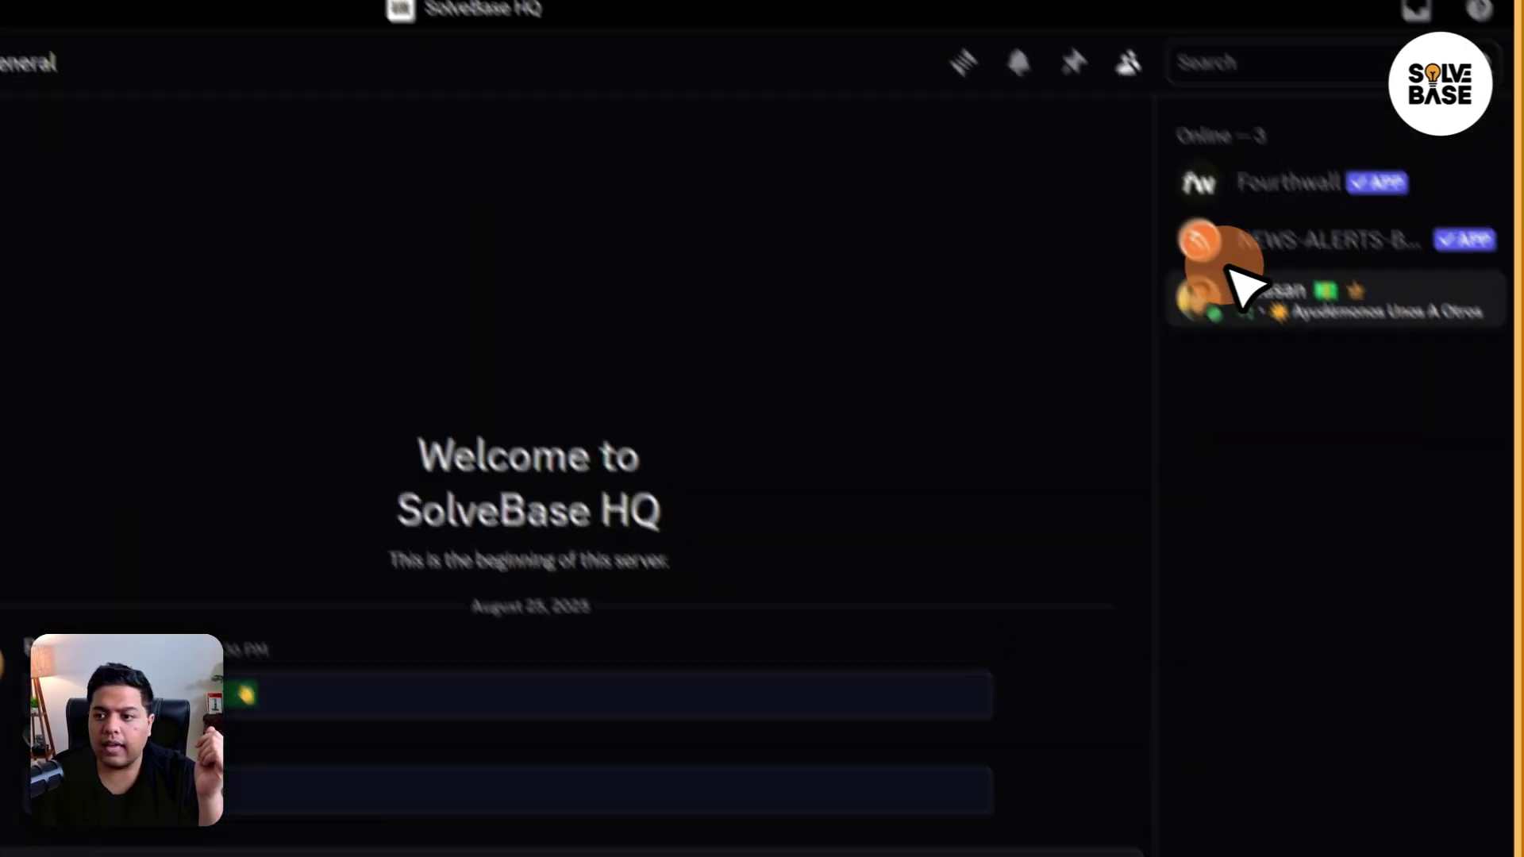
left_click(1309, 242)
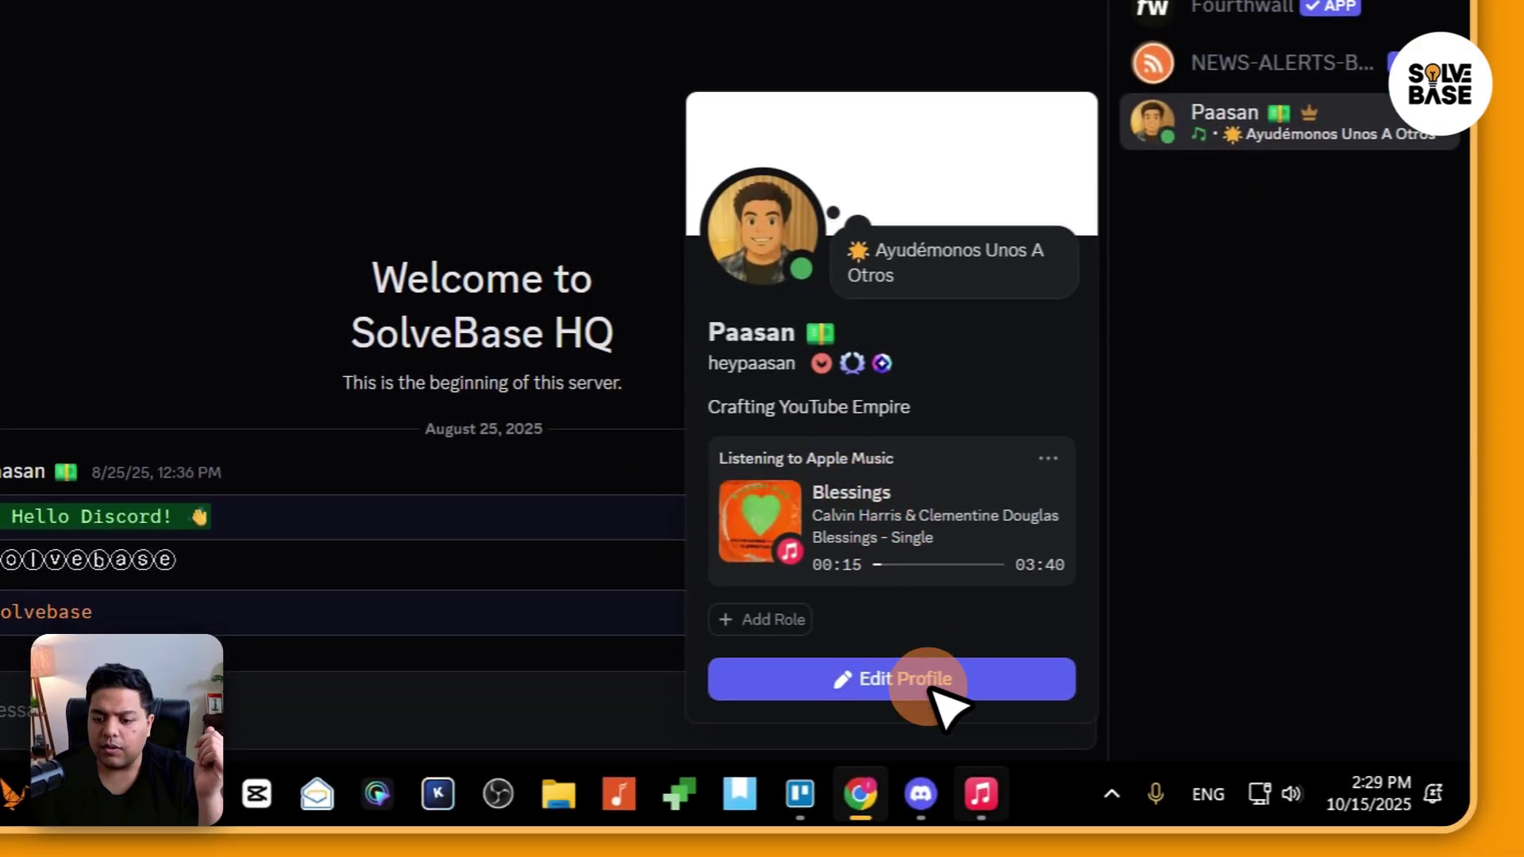
Stop the Blessings playback in the Apple Music desktop app and return to Discord
left_click(981, 794)
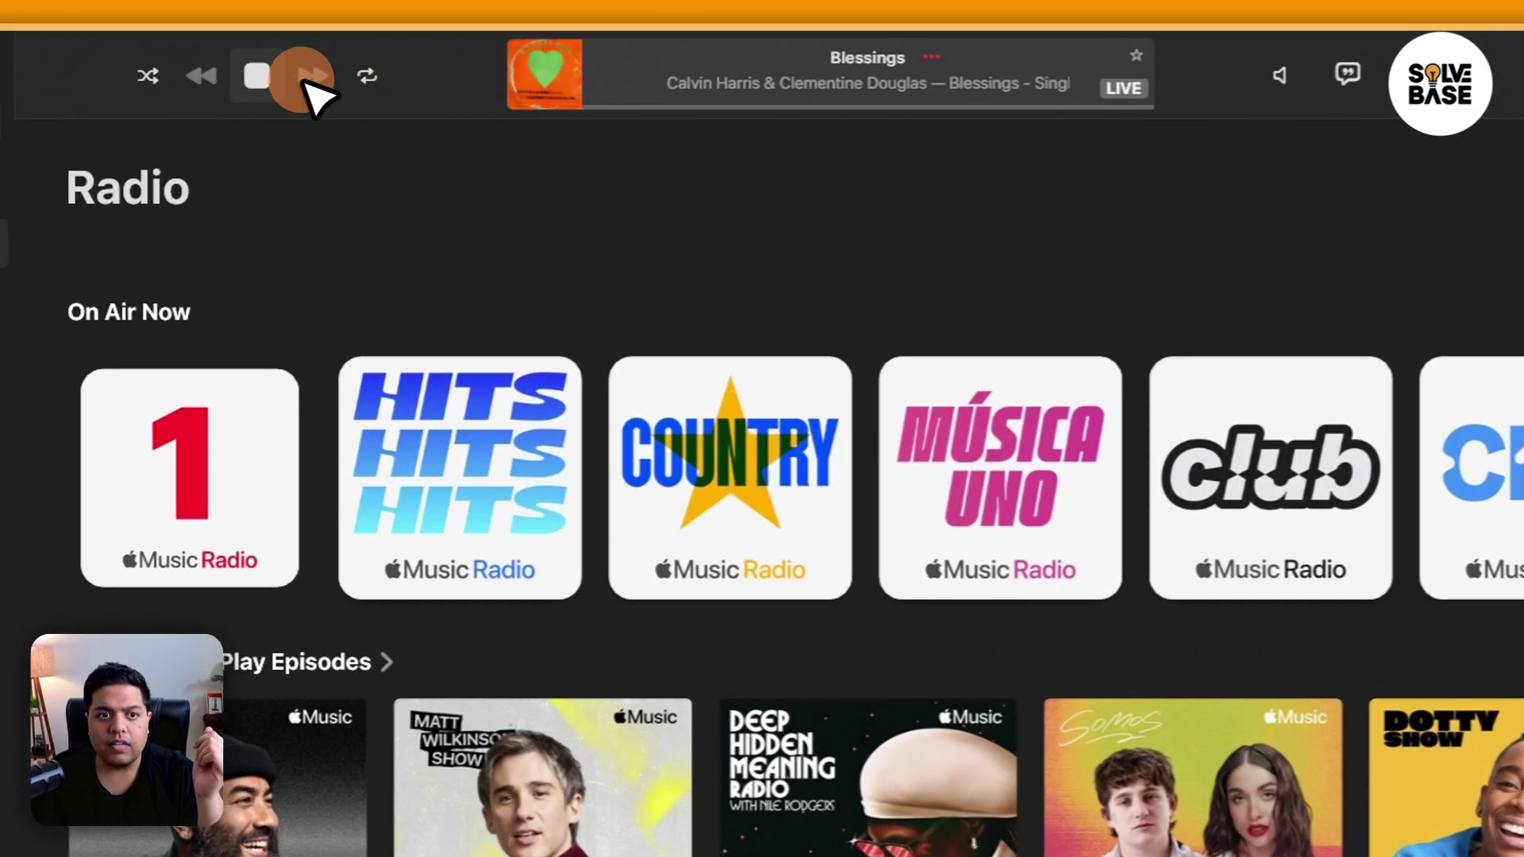
left_click(651, 76)
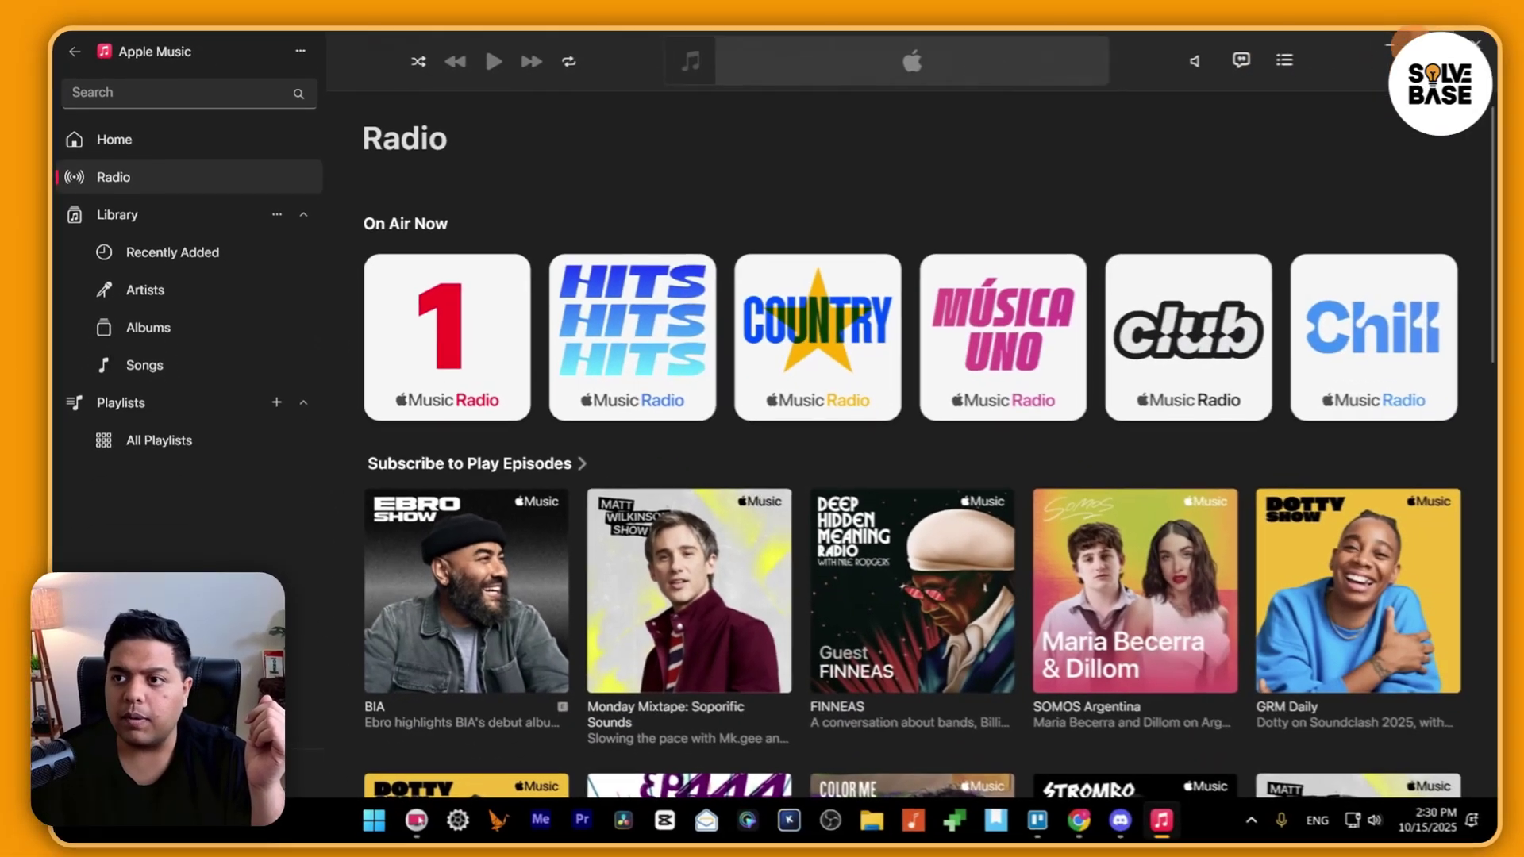
key("alt+Tab")
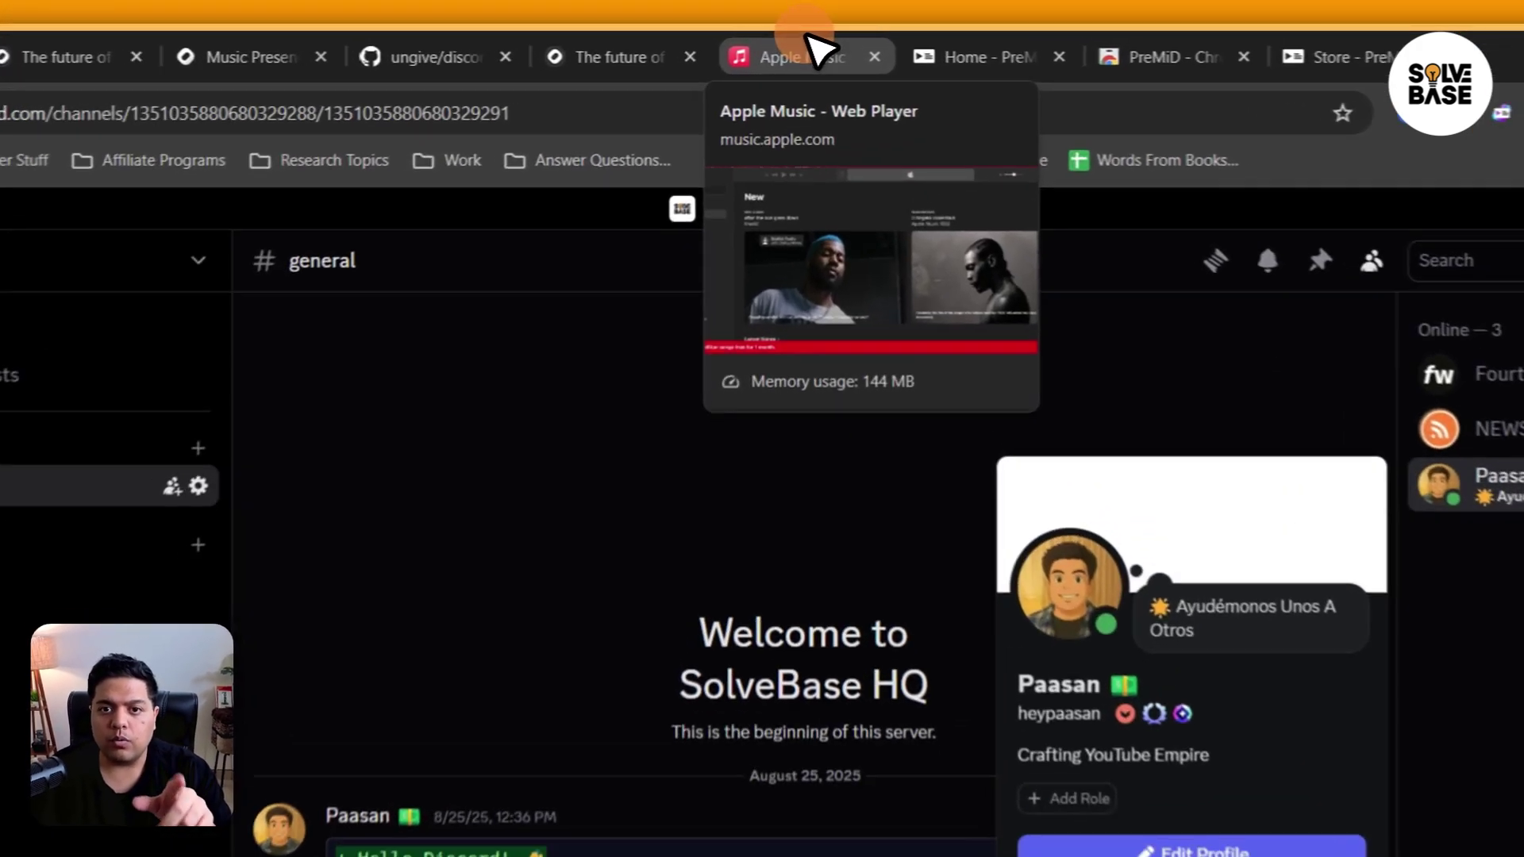
Play the Romeo (with Ravyn Lenae) preview from Latest Songs in the Apple Music web player
left_click(822, 48)
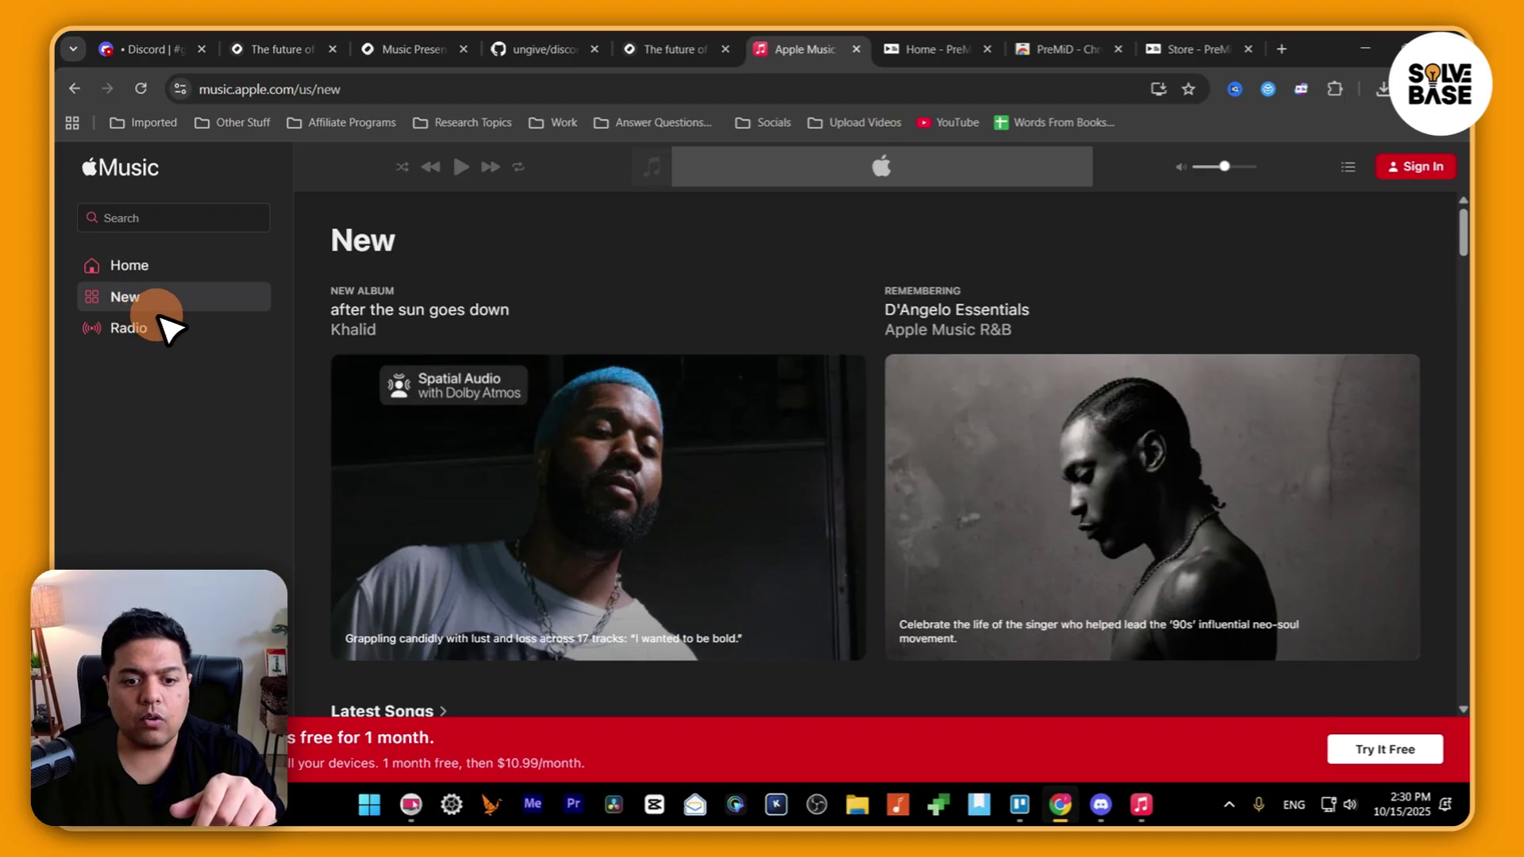
scroll(607, 483, "down", 5)
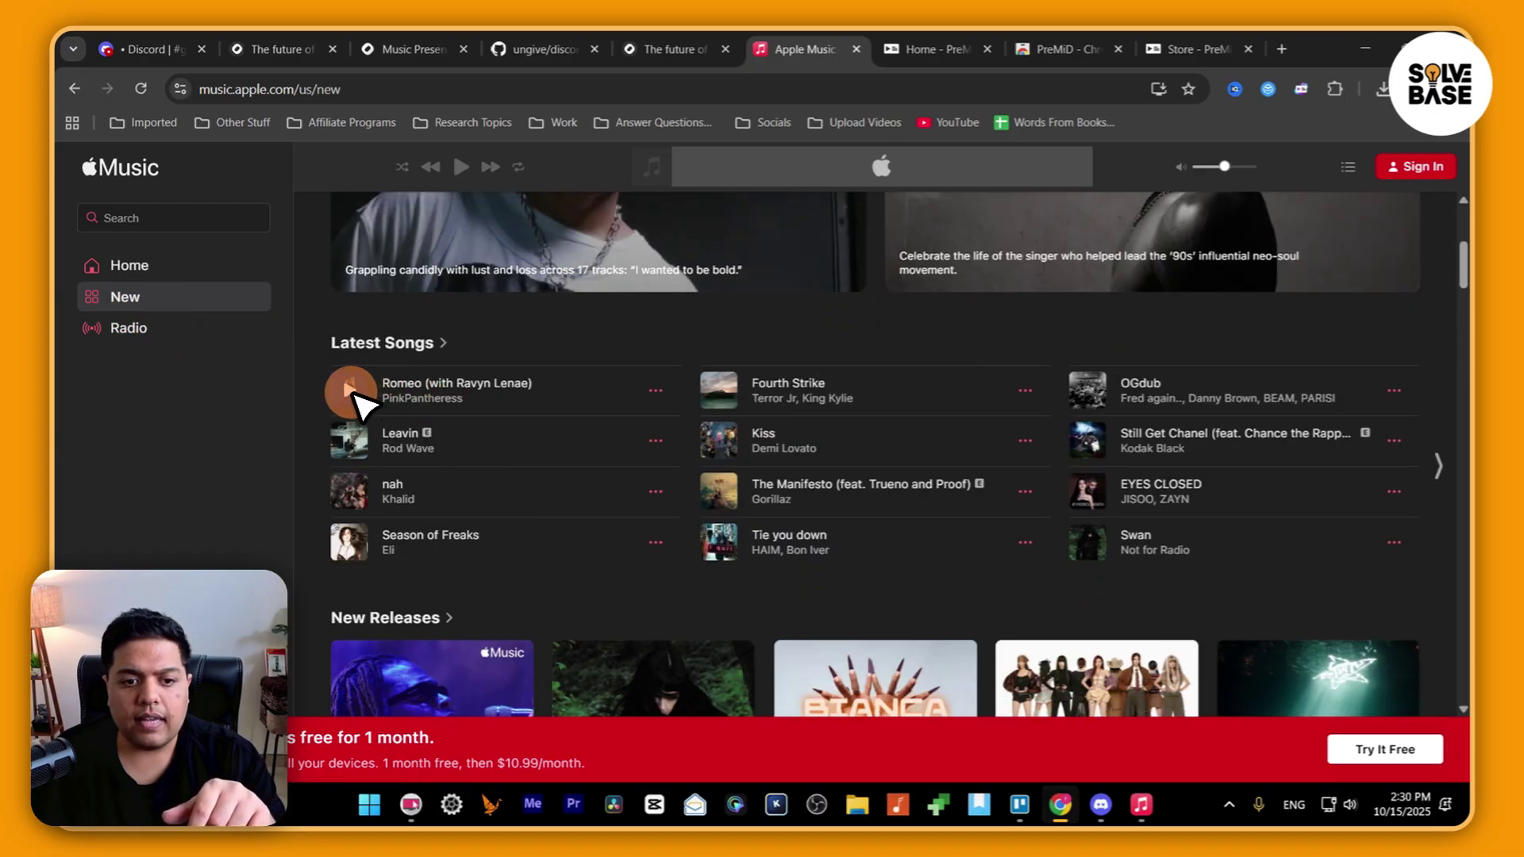
left_click(350, 391)
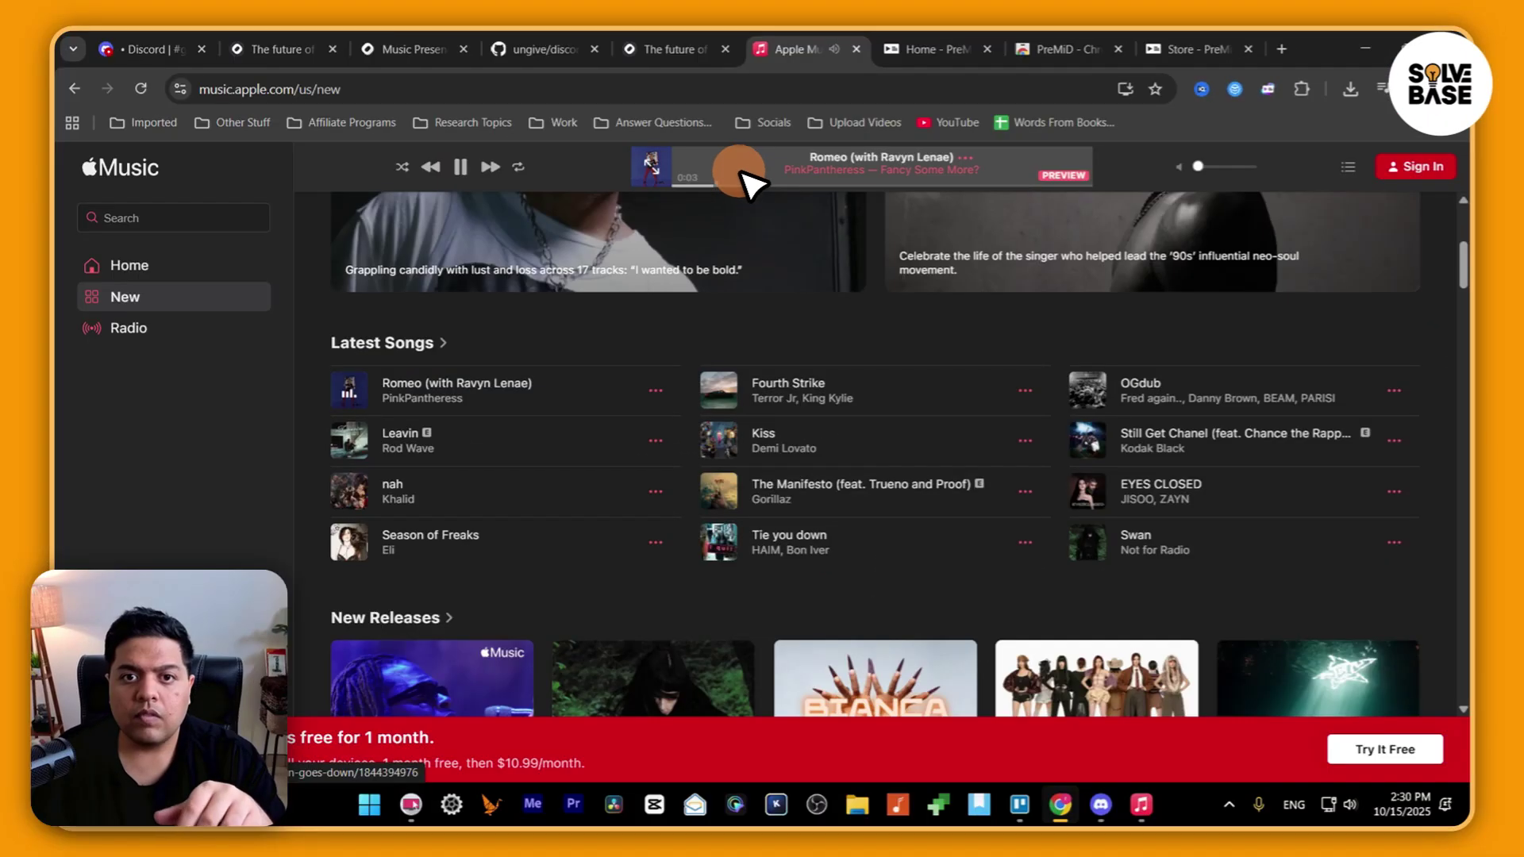
Return to Discord to see the profile card listening to Romeo (with Ravyn Lenae)
left_click(183, 49)
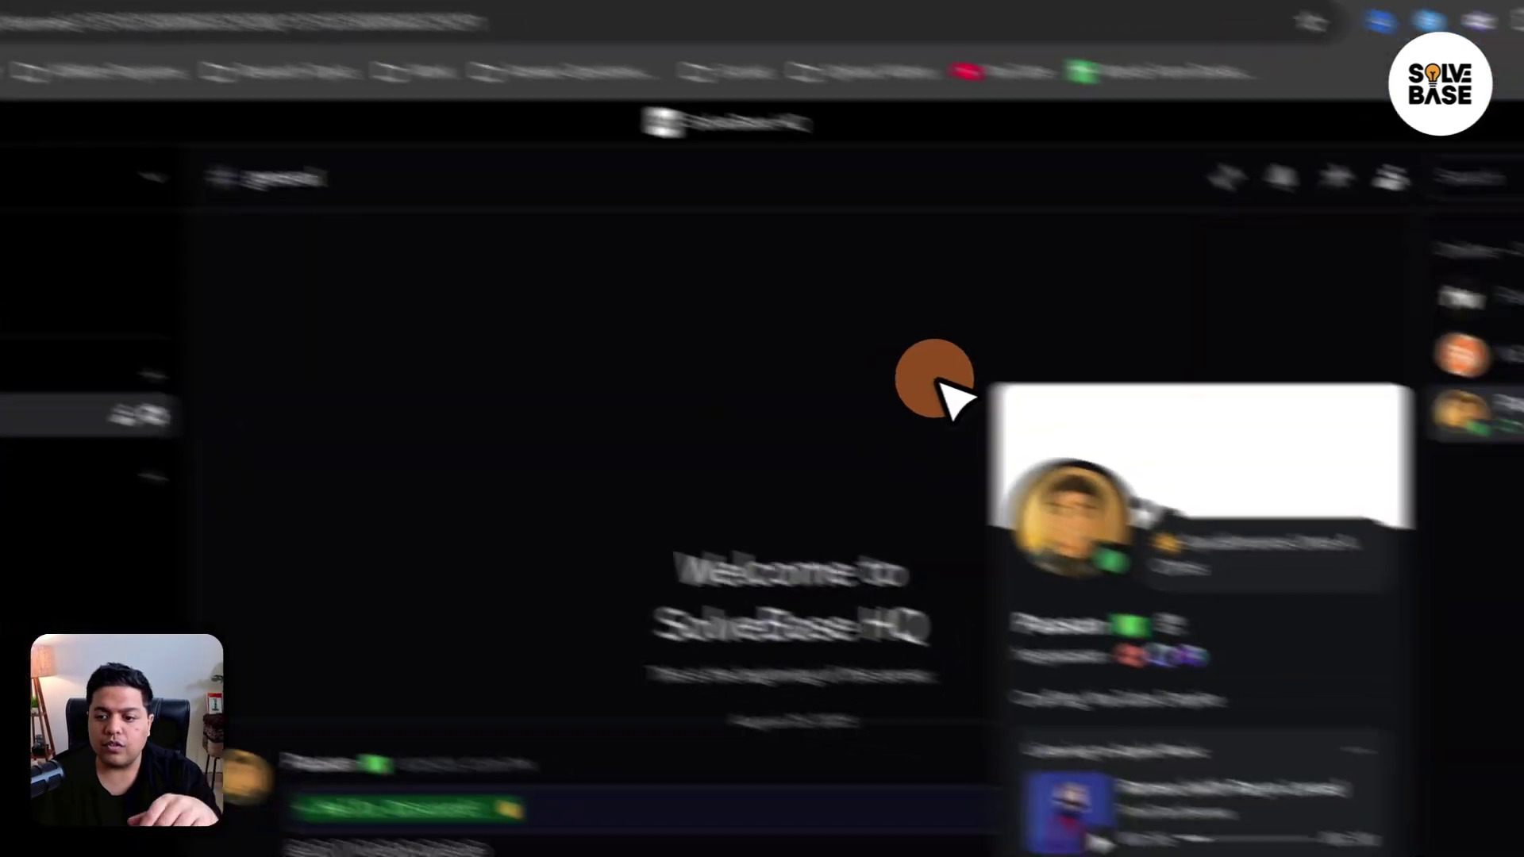